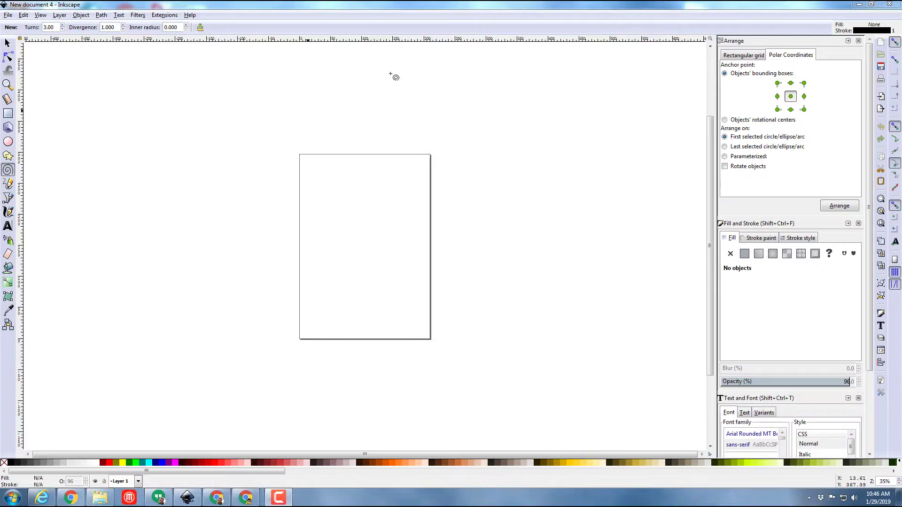
Create a new document from the glowforge template
left_click(8, 15)
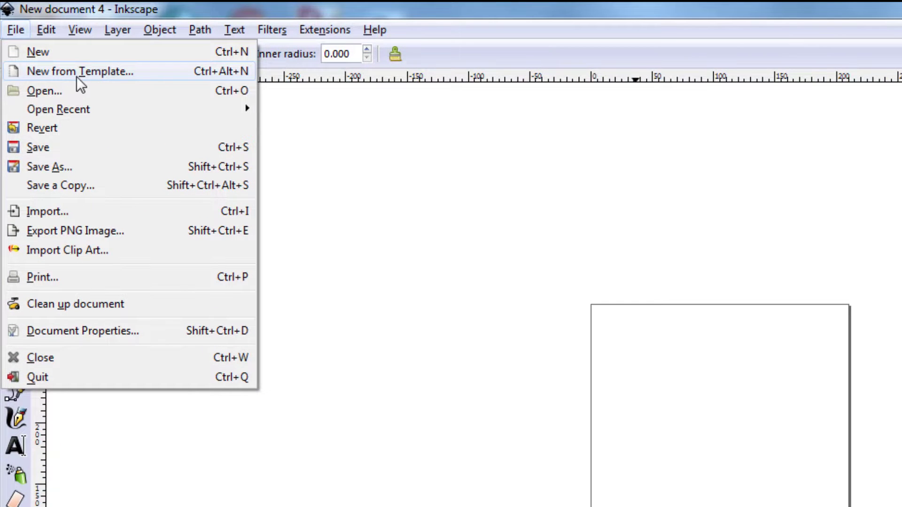
left_click(84, 72)
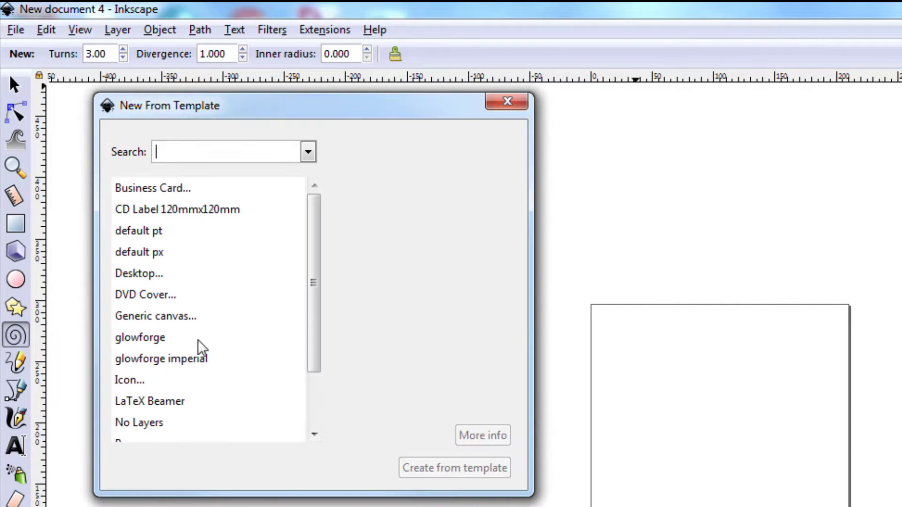
left_click(155, 345)
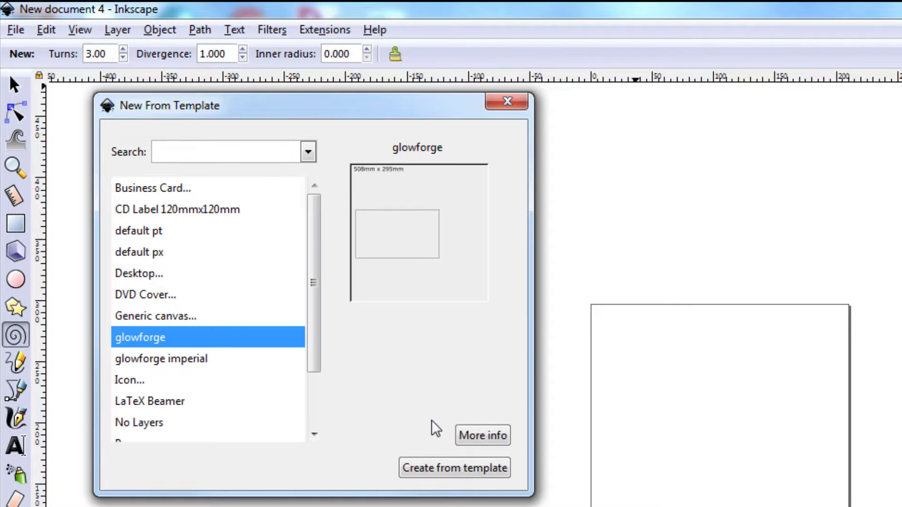
left_click(423, 470)
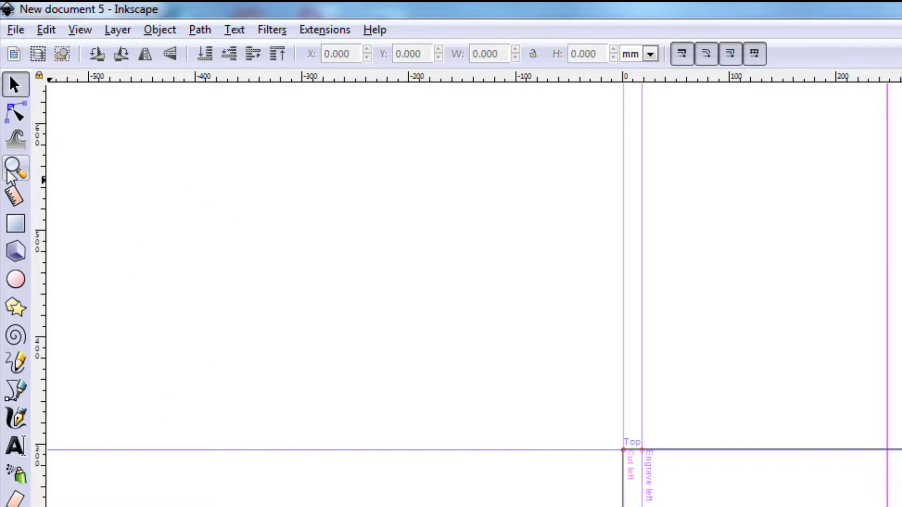
Draw a rounded rectangle about 108 by 39 mm, starting on the Engrave left guide just below the page's top edge
left_click(10, 171)
left_click_drag(477, 371, 888, 506)
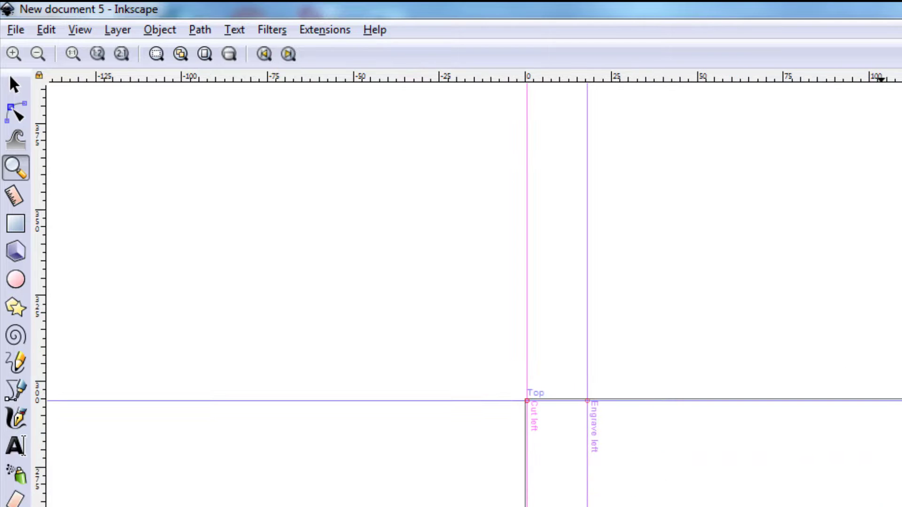
left_click(11, 225)
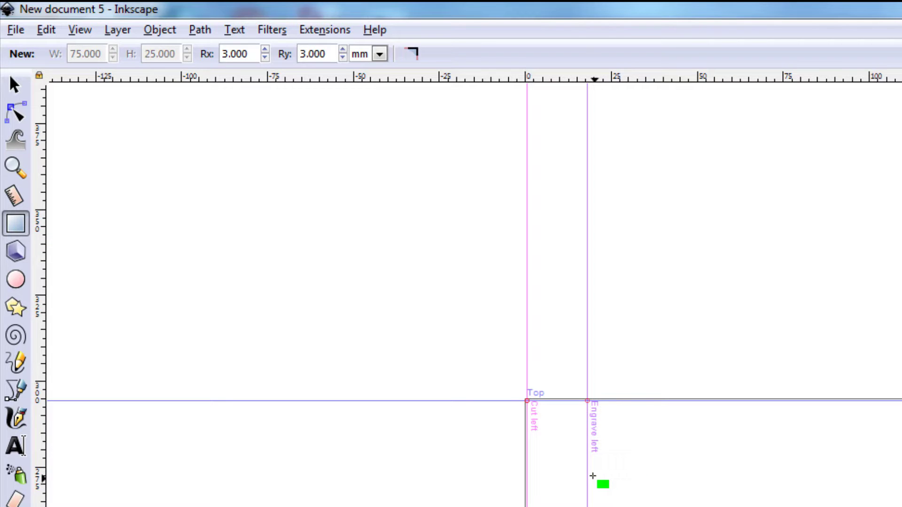
left_click_drag(587, 436, 901, 506)
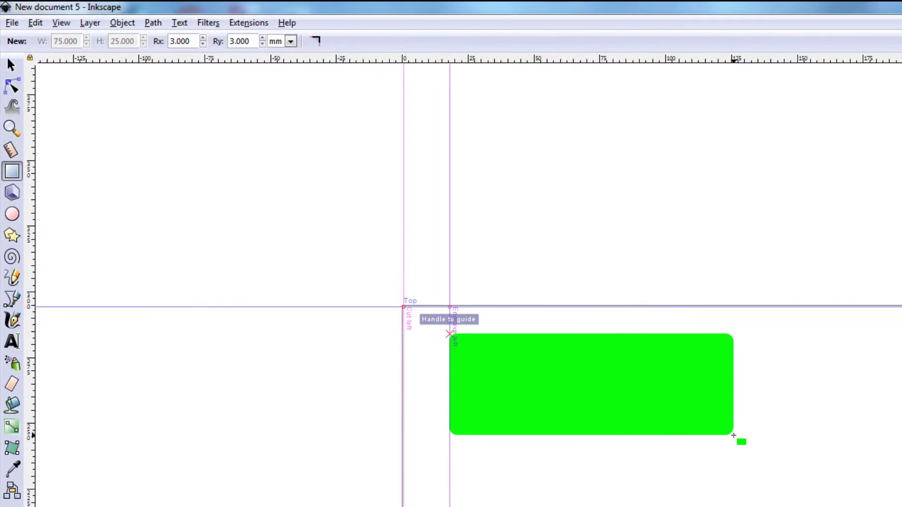
left_click_drag(733, 435, 734, 436)
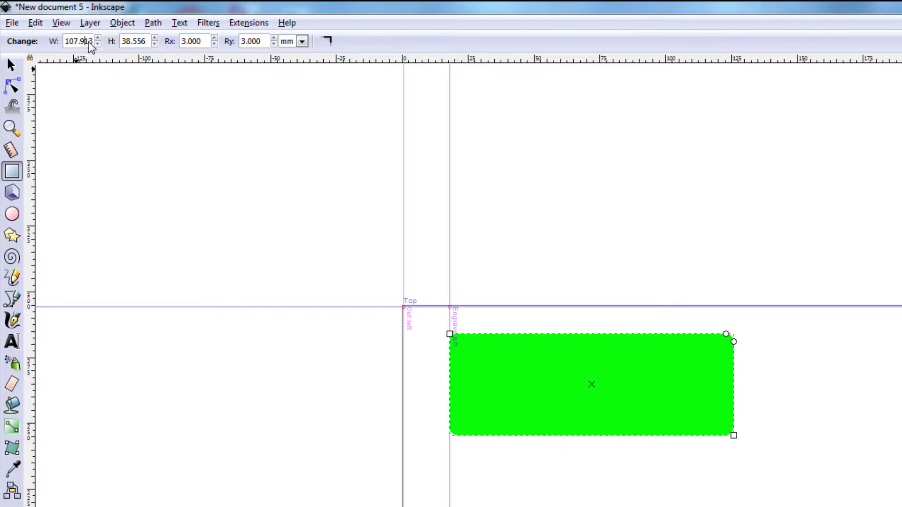
Set the rectangle's width to 75 mm and its height to 25 mm
left_click_drag(90, 43, 22, 50)
type("75")
key("Return")
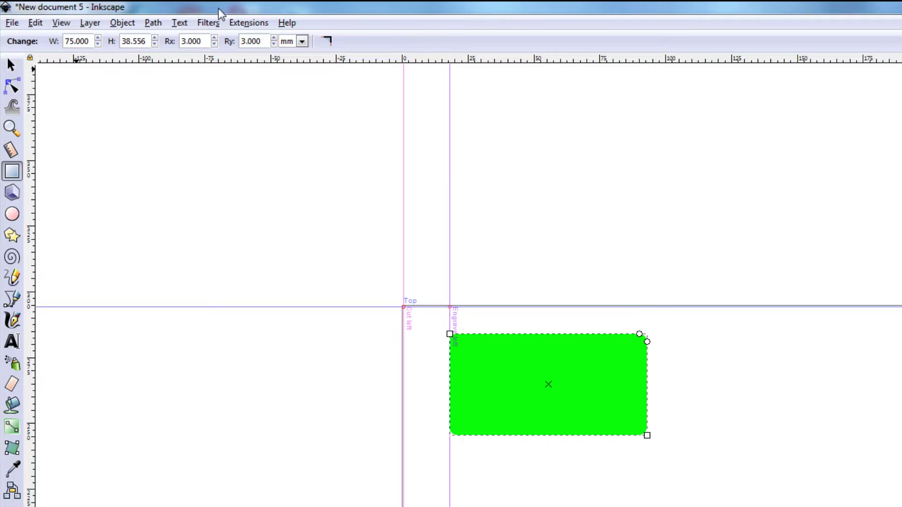
left_click(143, 42)
type("25")
key("Return")
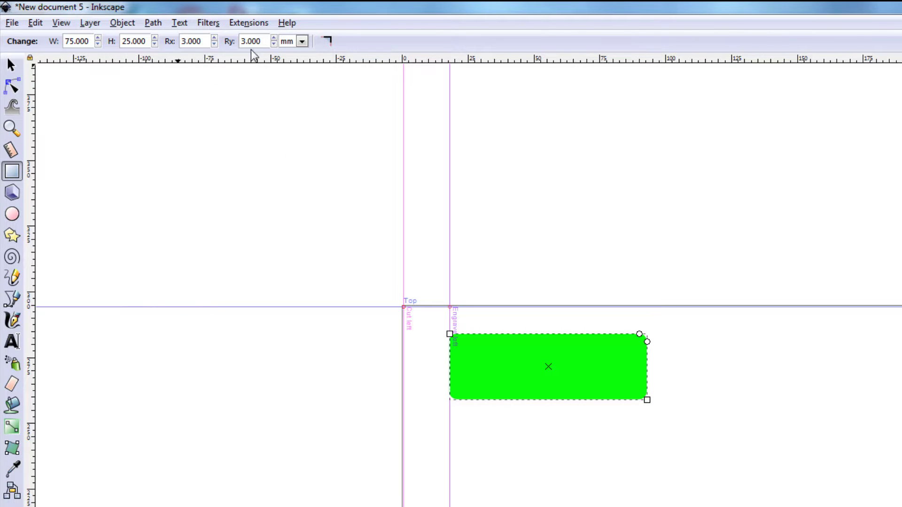
Give the rectangle a flat red stroke with RGB values of about 251, 0, 0
left_click(12, 127)
left_click_drag(452, 315, 680, 416)
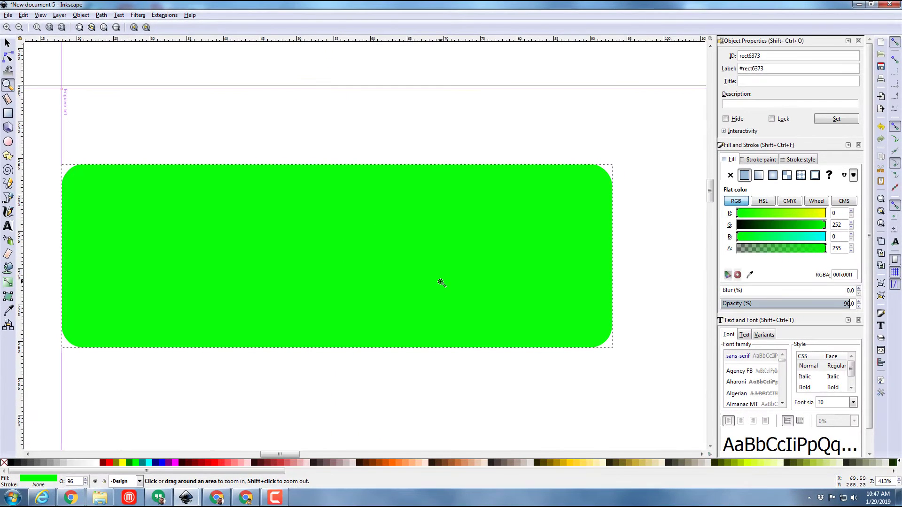
left_click(766, 159)
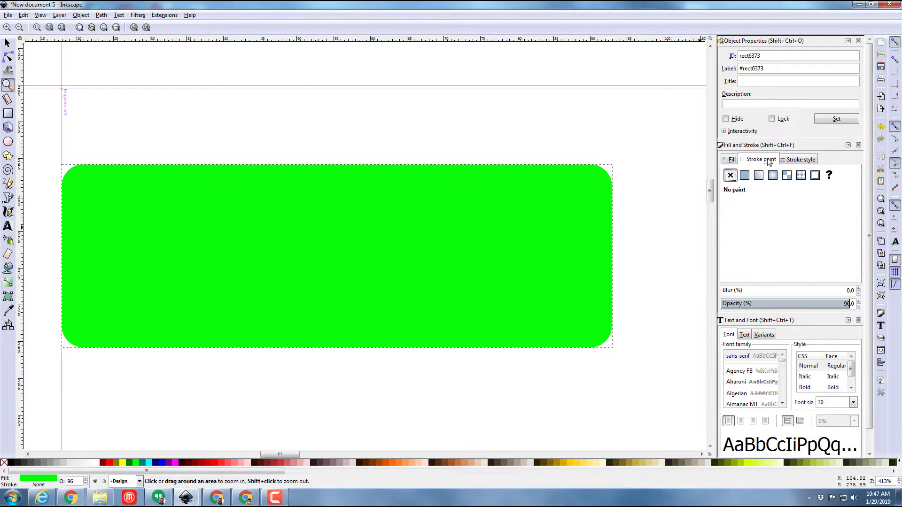
left_click(745, 175)
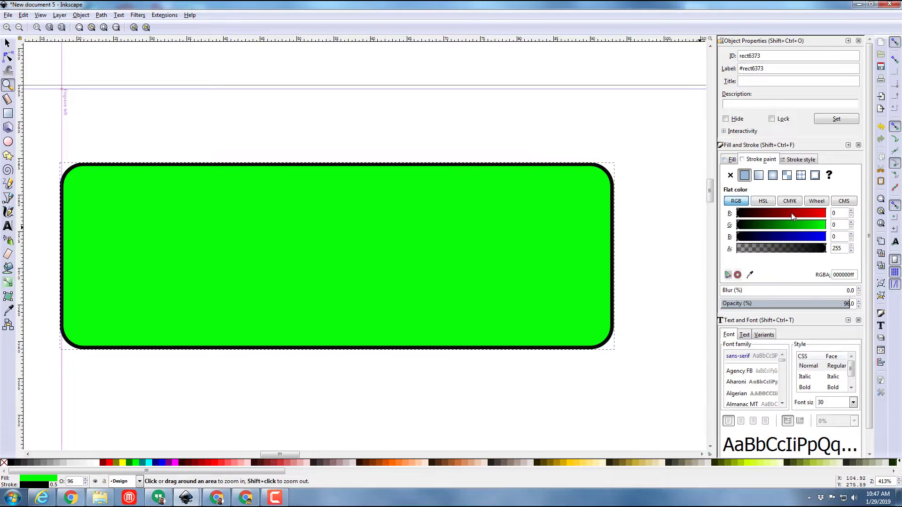
left_click_drag(757, 217, 804, 215)
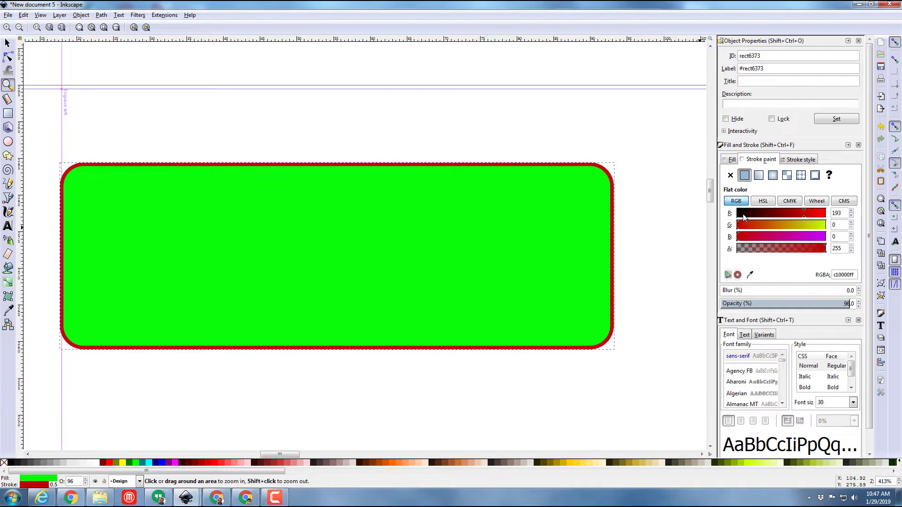
left_click_drag(743, 214, 824, 214)
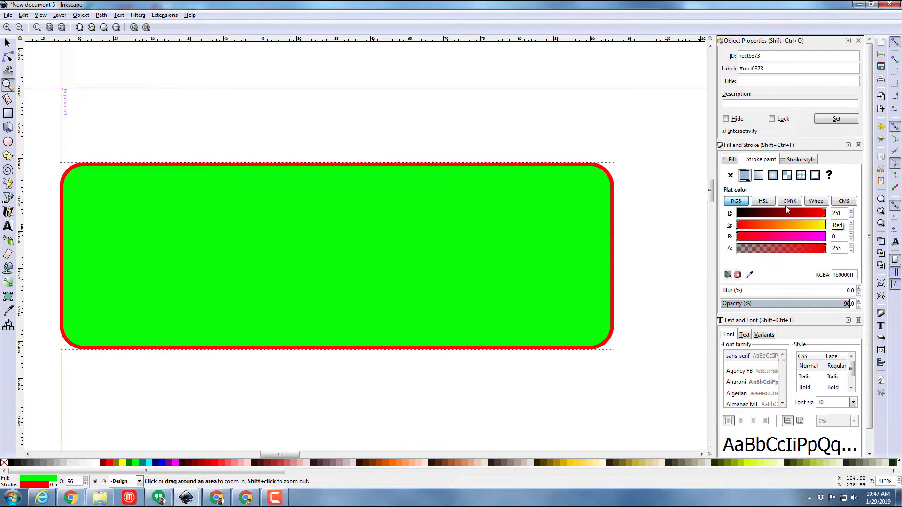
left_click(732, 160)
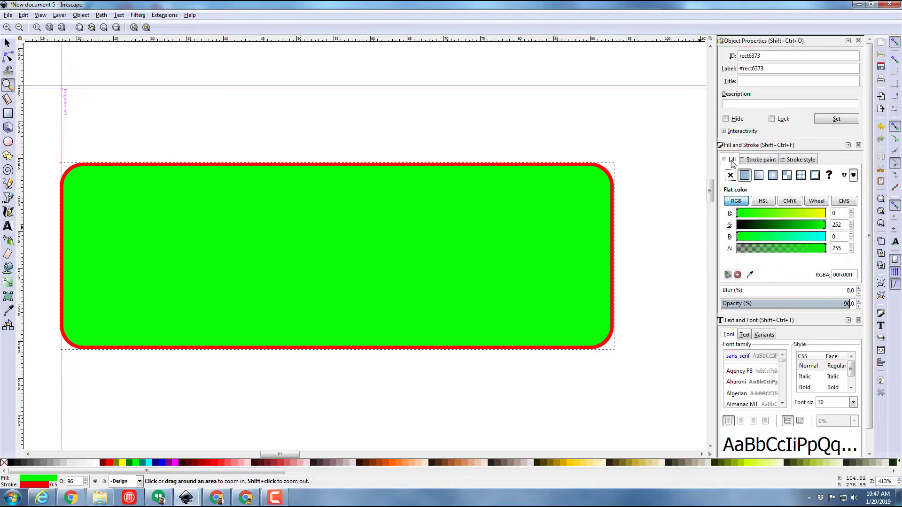
left_click(755, 161)
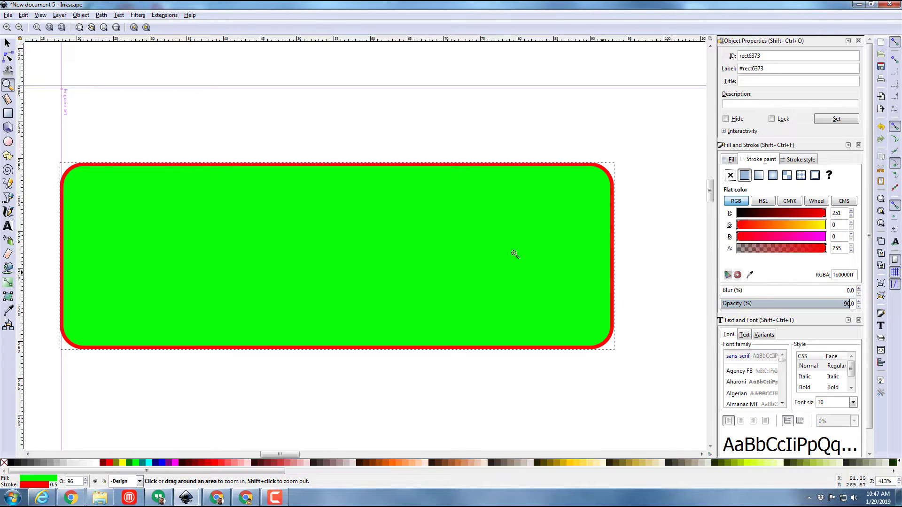
Draw a circle inside the rectangle near its upper-left corner, with Rx and Ry both set to 2.5 mm
left_click(8, 142)
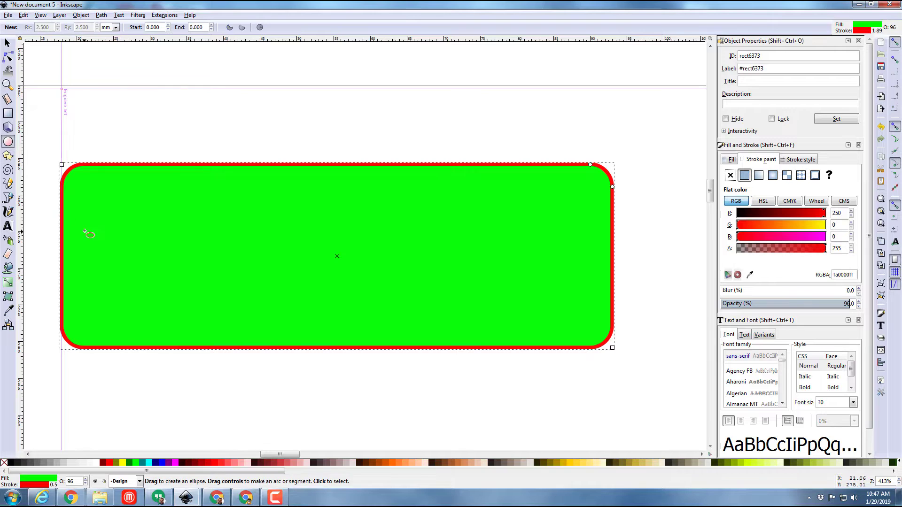
mouse_move(85, 183)
left_mouse_down()
mouse_move(125, 236)
mouse_move(146, 238)
left_mouse_up()
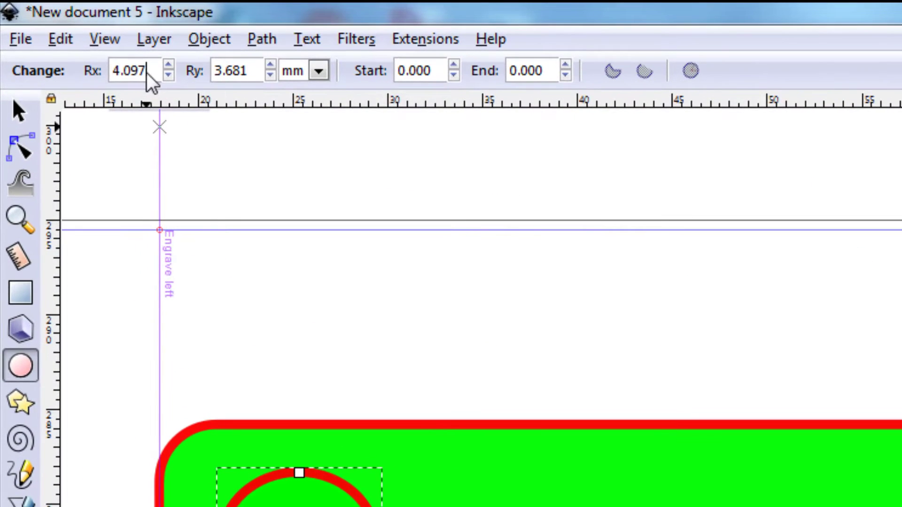
left_click_drag(147, 74, 89, 79)
type("2.5")
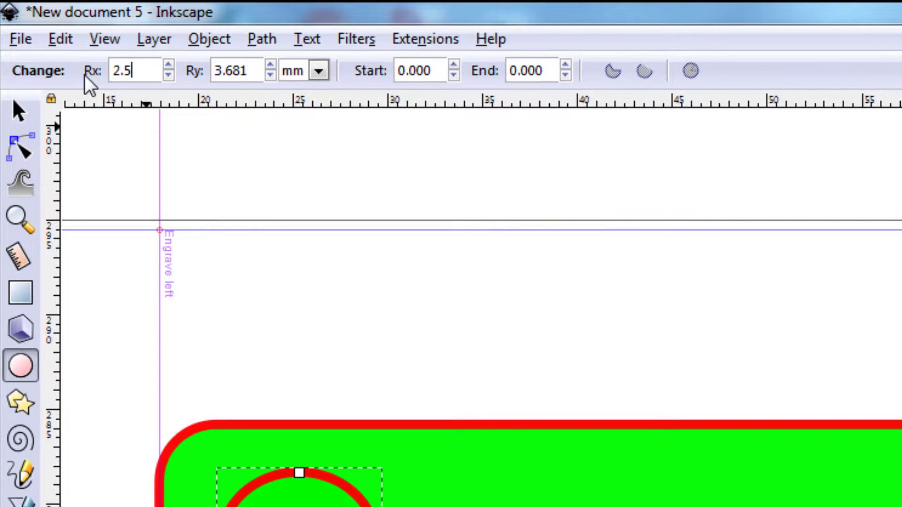
key("Return")
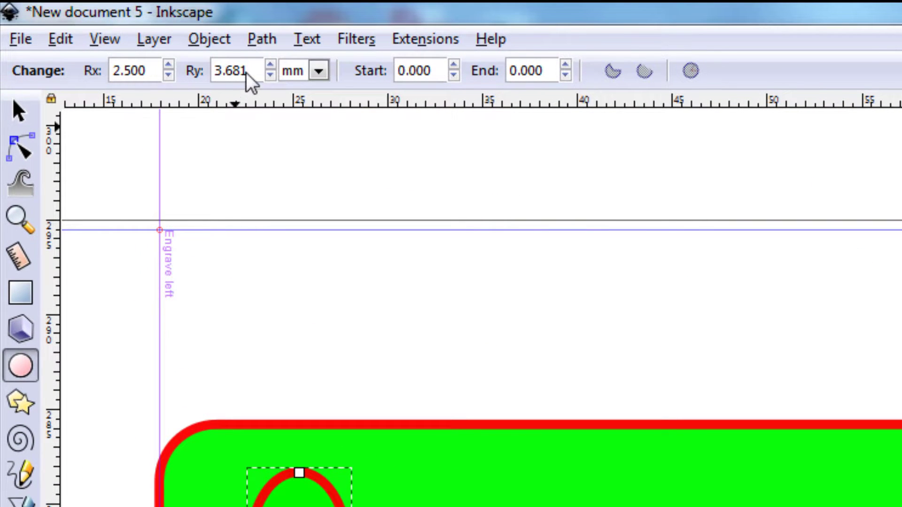
left_click_drag(247, 75, 142, 77)
type("2.5")
key("Return")
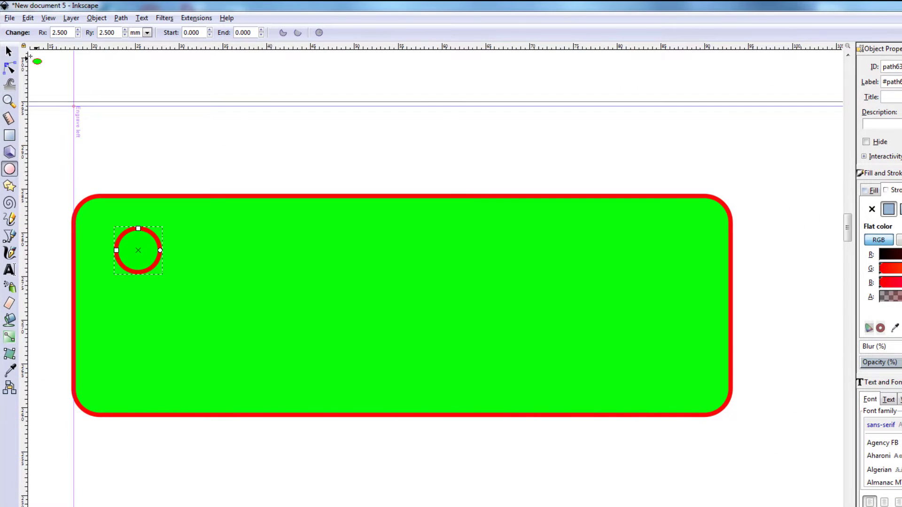
Move the circle closer to the rectangle's upper-left corner, to about X 20.3, Y 277.0 mm, and deselect it
left_click(9, 50)
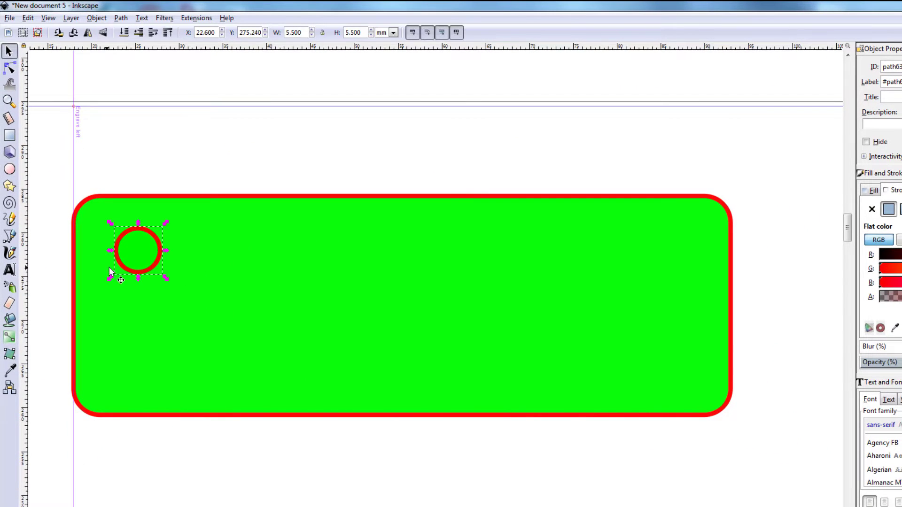
left_click_drag(123, 237, 102, 218)
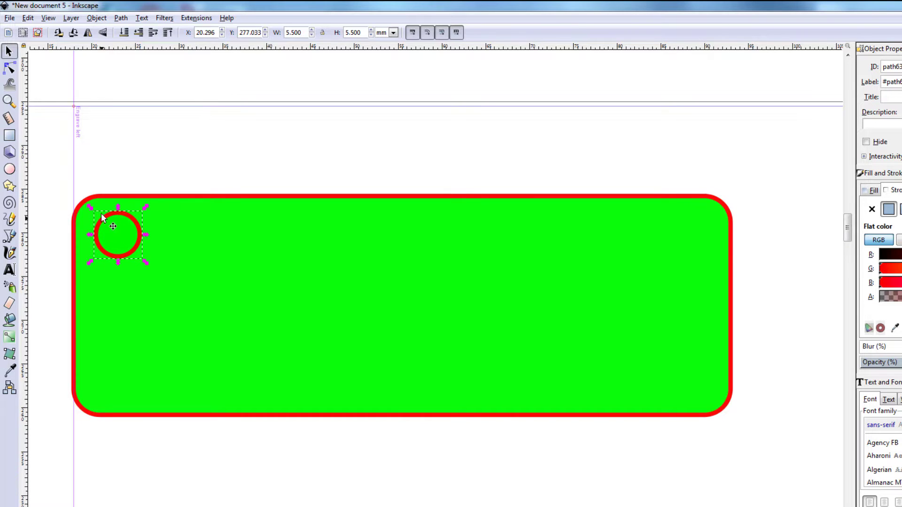
left_click(119, 175)
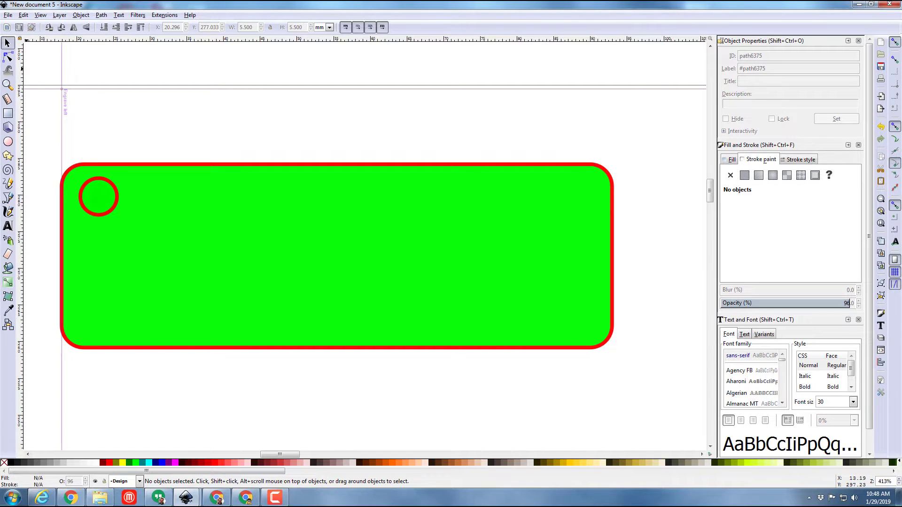
Remove the fill from the rectangle and from the circle, keeping only their red outlines
left_click(315, 237)
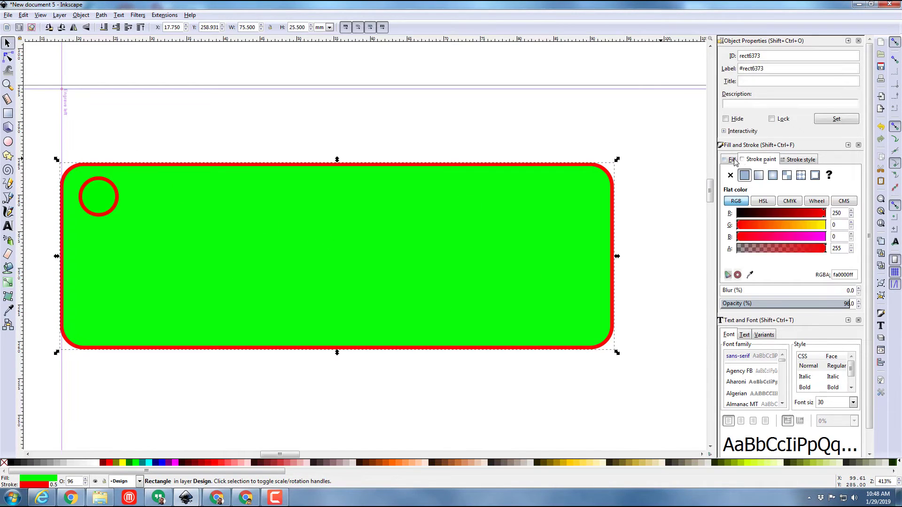
left_click(732, 159)
left_click(730, 175)
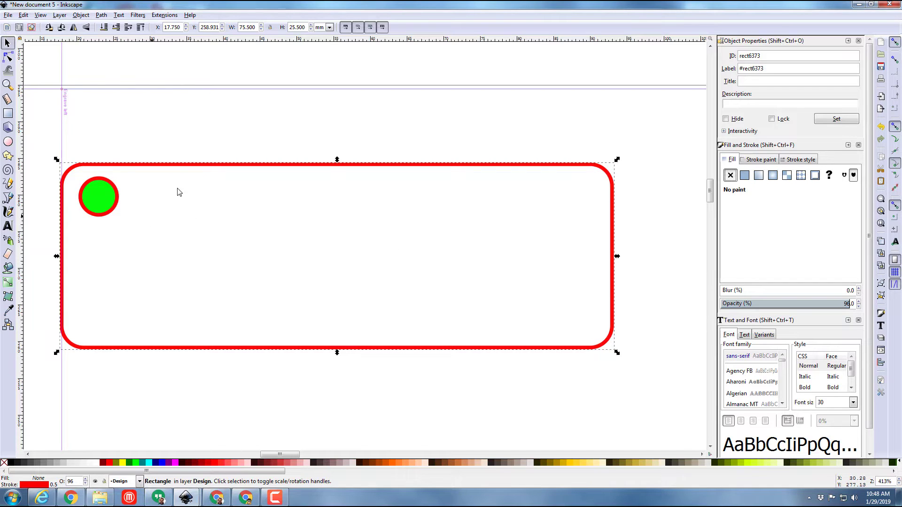
left_click(100, 200)
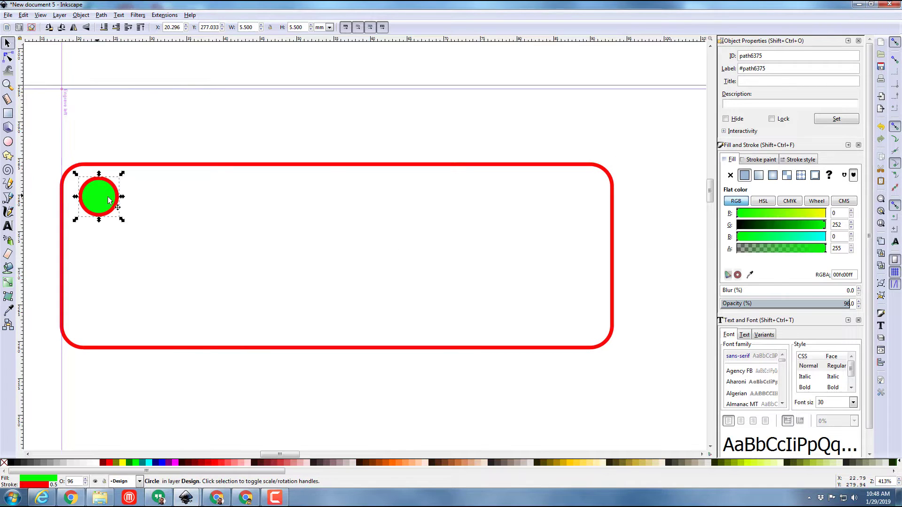
left_click(730, 175)
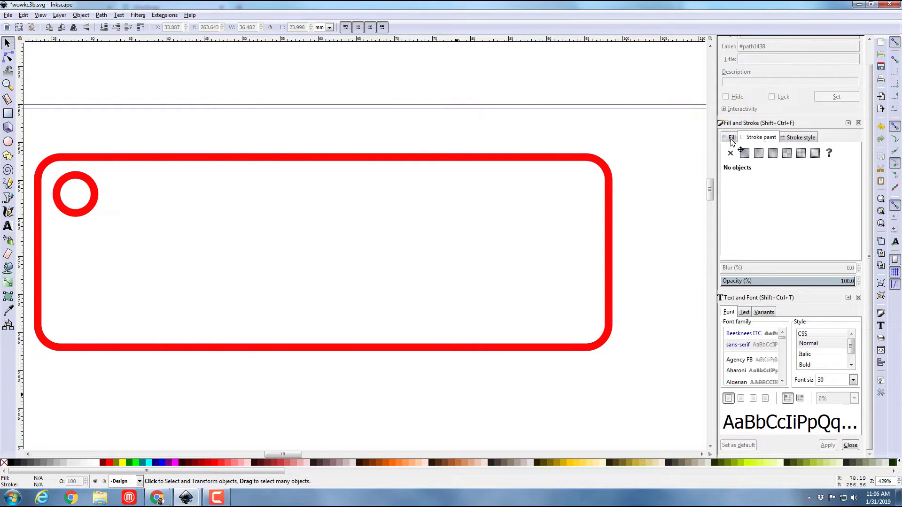
Add the text "WOW!" inside the rectangle, below and to the right of the circle
key("Tab")
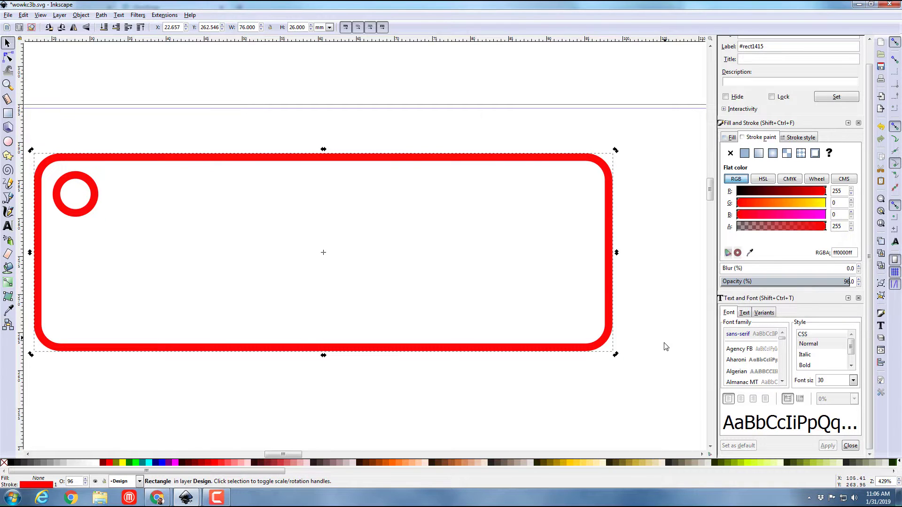
left_click(8, 226)
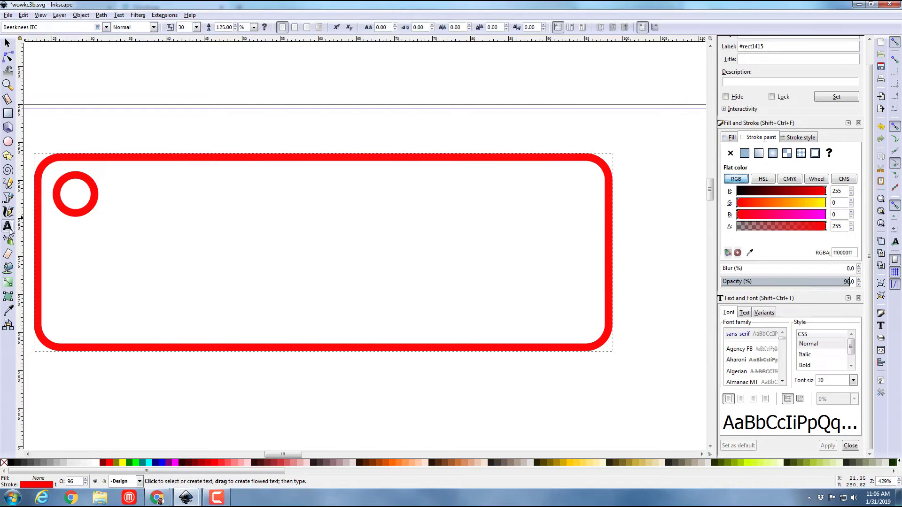
left_click(113, 286)
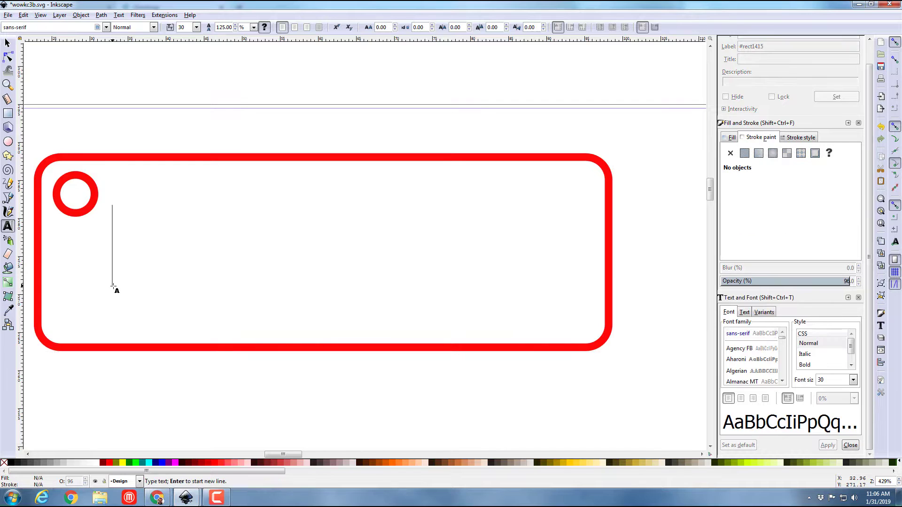
type("WOW")
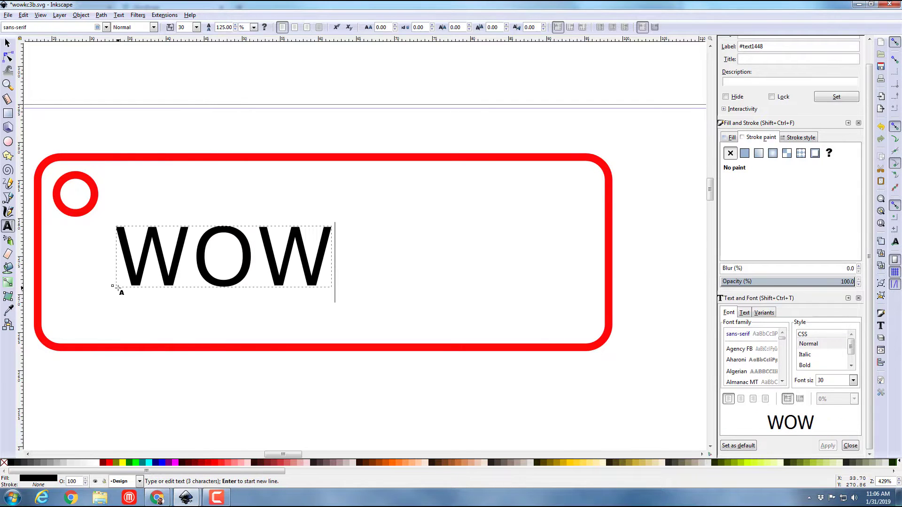
type("!")
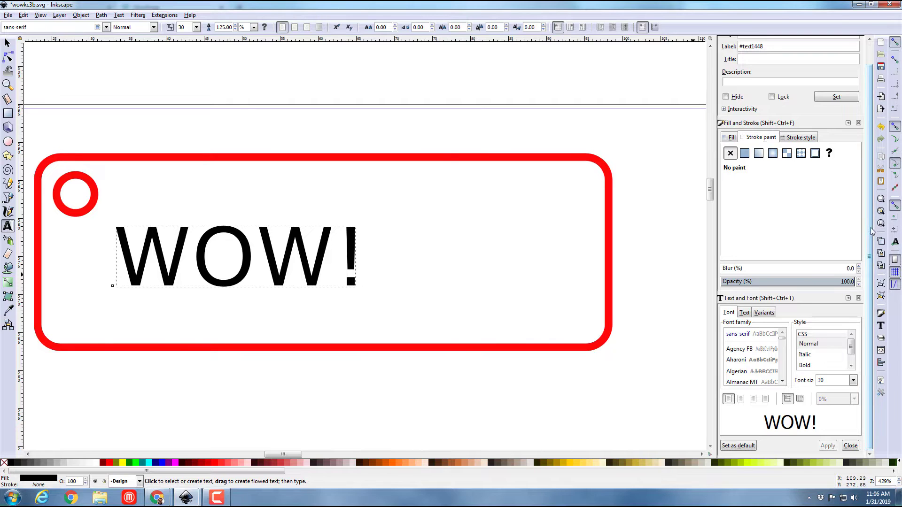
scroll(870, 278, "down", 1)
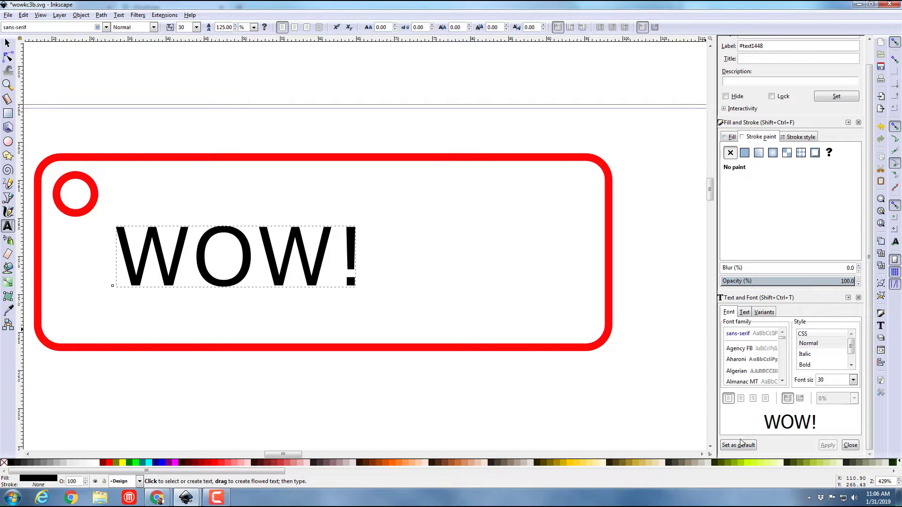
Browse the font families and apply Brush Script MT to the "WOW!" text at size 30
left_click(737, 349)
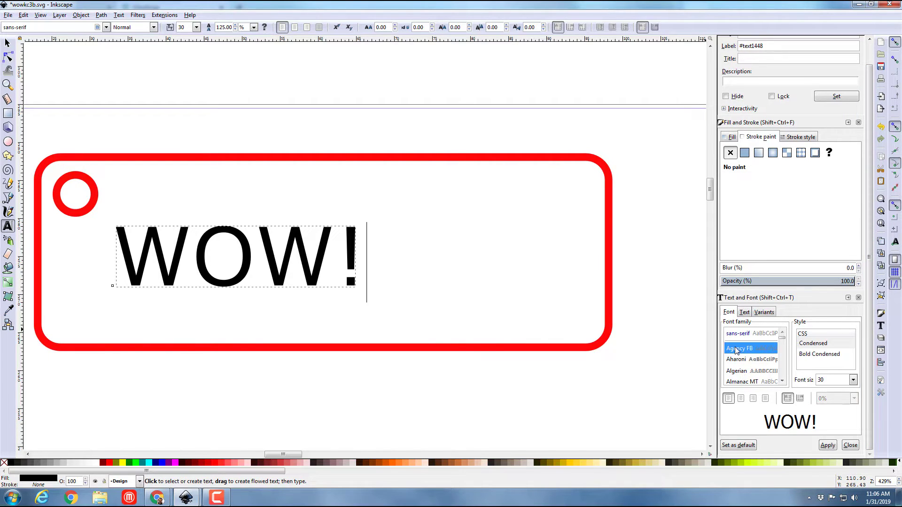
key("Down")
key("Down")
key("Down")
key("Down")
key("Down")
key("Down")
key("Down")
key("Down")
key("Down")
key("Down")
key("Down")
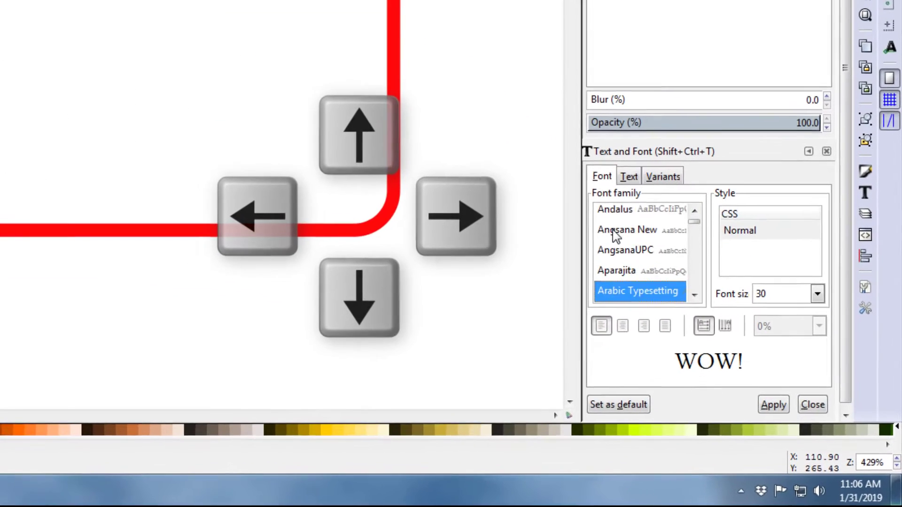
key("Down")
key("Down")
key("Down")
key("Down")
key("Down")
key("Down")
key("Down")
key("Down")
key("Down")
key("Down")
key("Down")
key("Down")
key("Down")
key("Down")
key("Down")
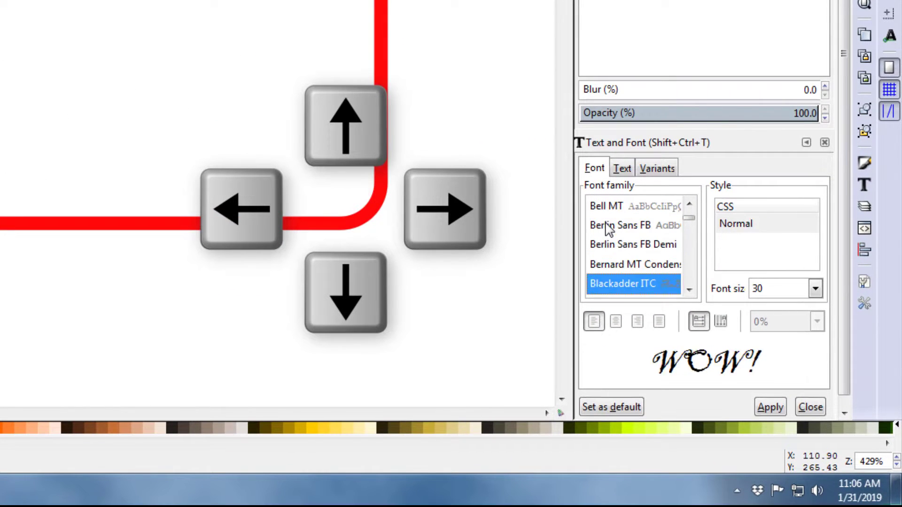
key("Down")
key("Down")
key("Down")
key("Down")
key("Down")
key("Down")
key("Down")
key("Down")
key("Down")
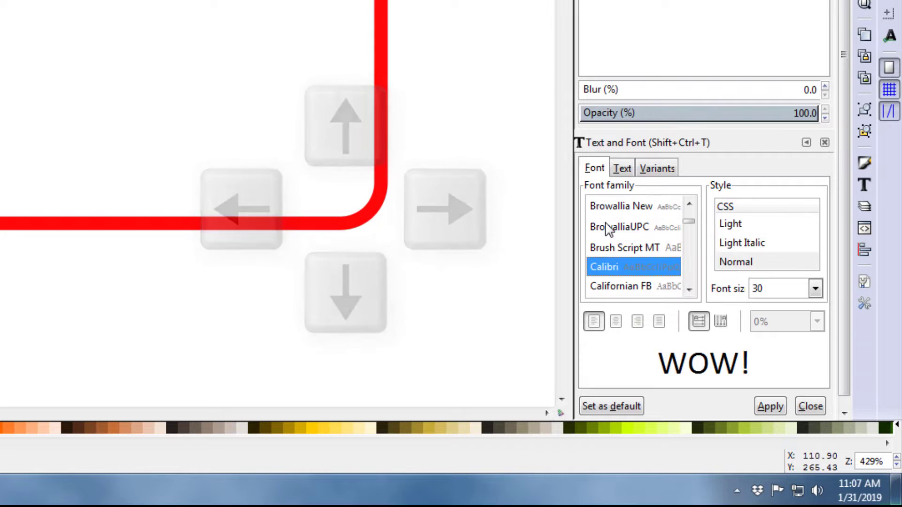
key("Up")
key("Up")
key("Up")
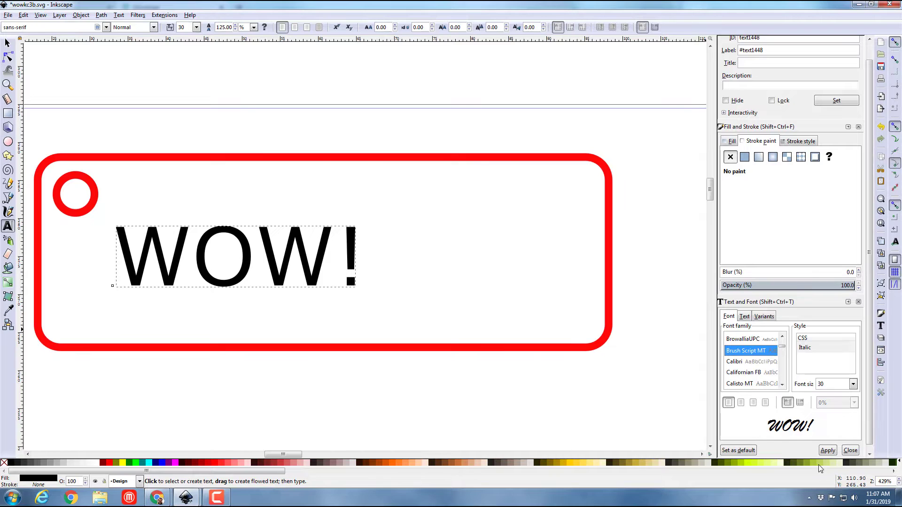
left_click(827, 450)
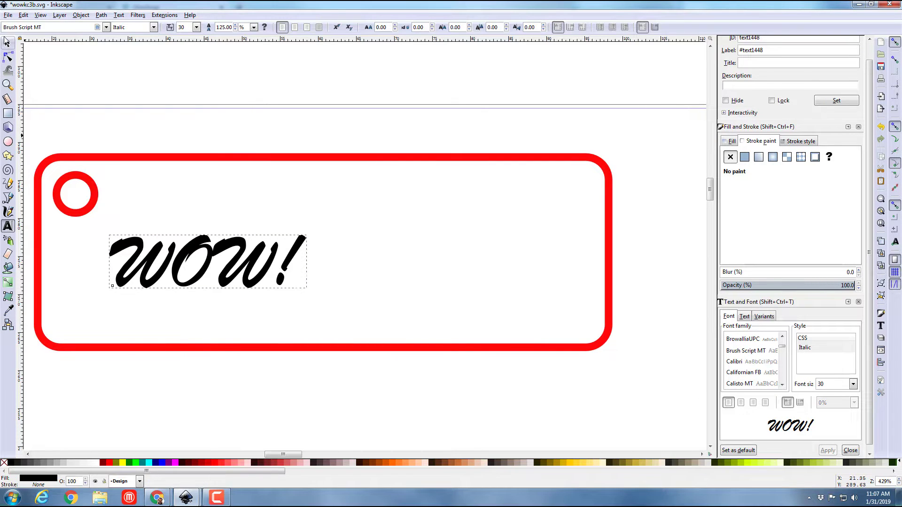
Stretch the "WOW!" text to about 38.2 mm wide and 21.7 mm high so it nearly fills the rectangle's height
left_click(7, 43)
left_click_drag(207, 232, 208, 174)
left_click_drag(208, 295, 209, 341)
left_click_drag(309, 256, 403, 257)
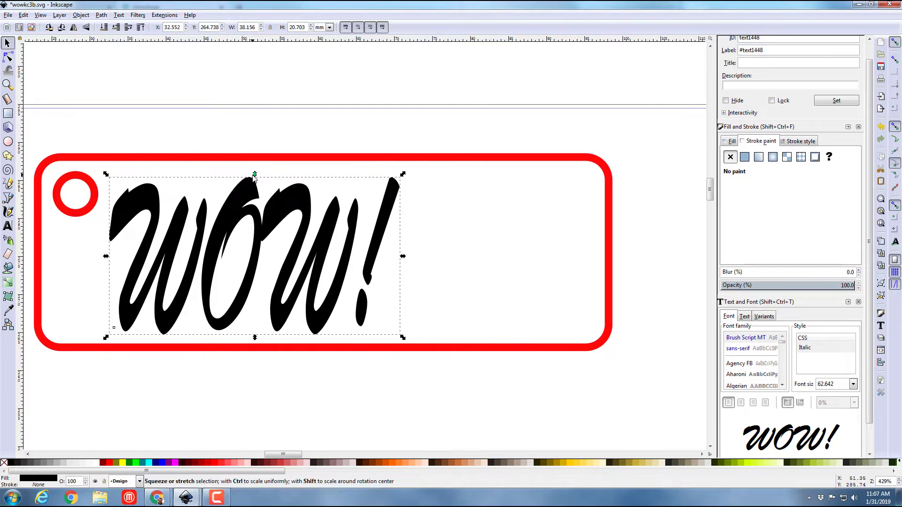
left_click_drag(255, 174, 254, 166)
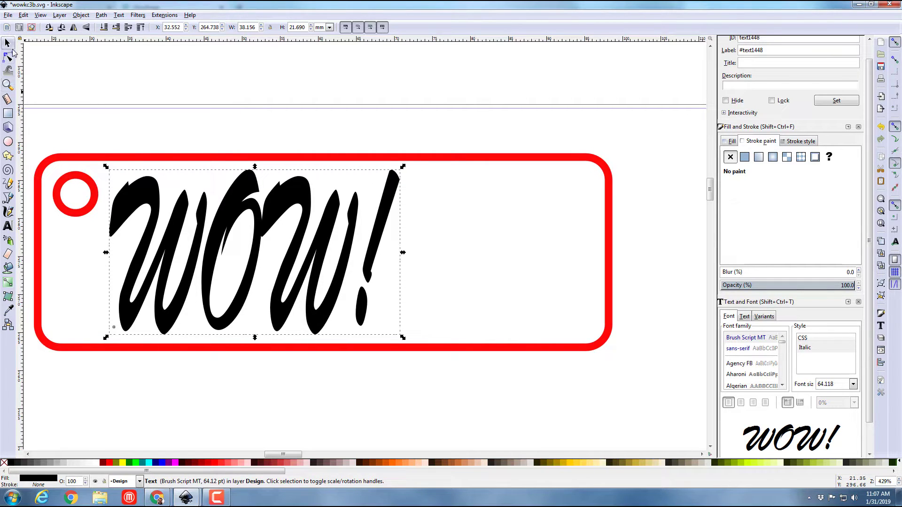
Convert the "WOW!" text object to a path
key("Escape")
left_click(155, 202)
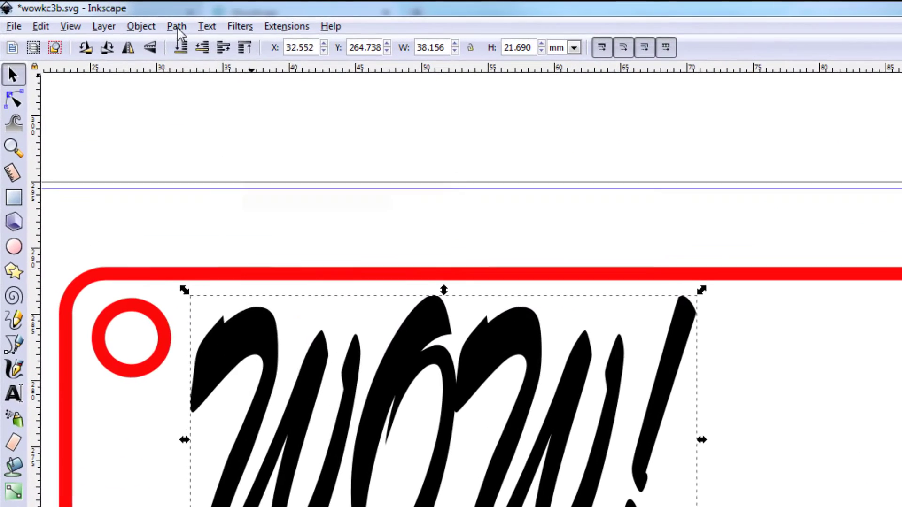
left_click(101, 15)
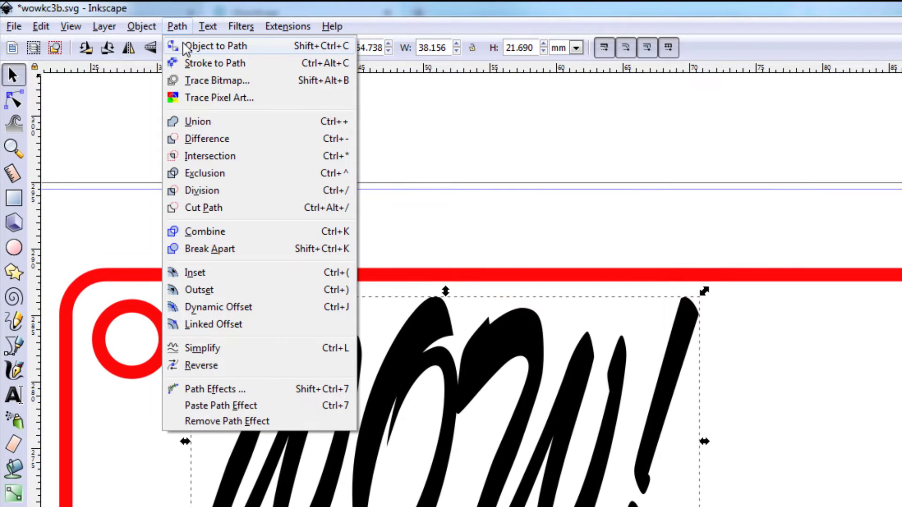
left_click(214, 46)
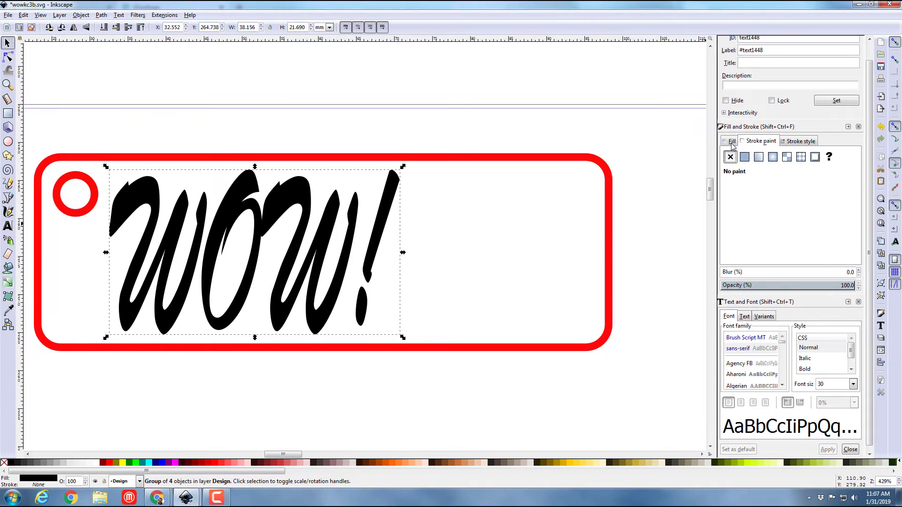
Fill the "WOW!" lettering with green (RGBA 00ff00ff) and ungroup it into separate letters
left_click(731, 142)
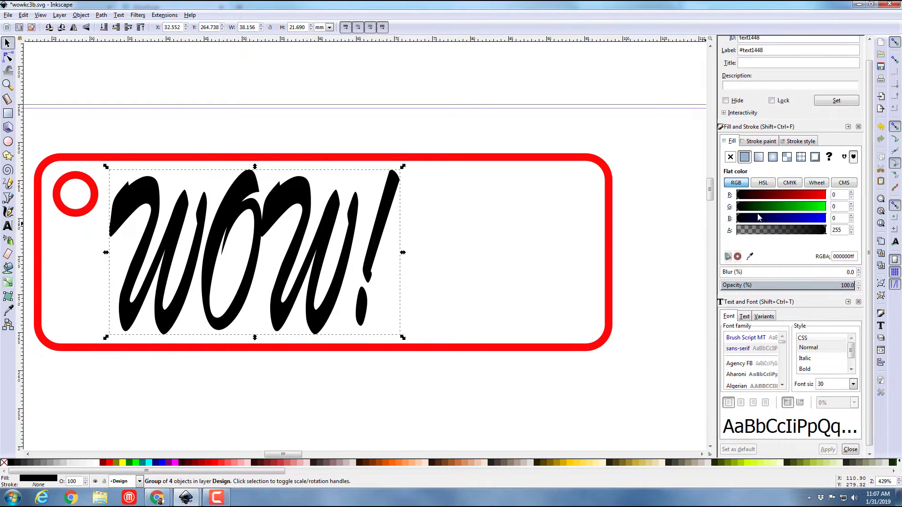
left_click_drag(741, 211, 825, 206)
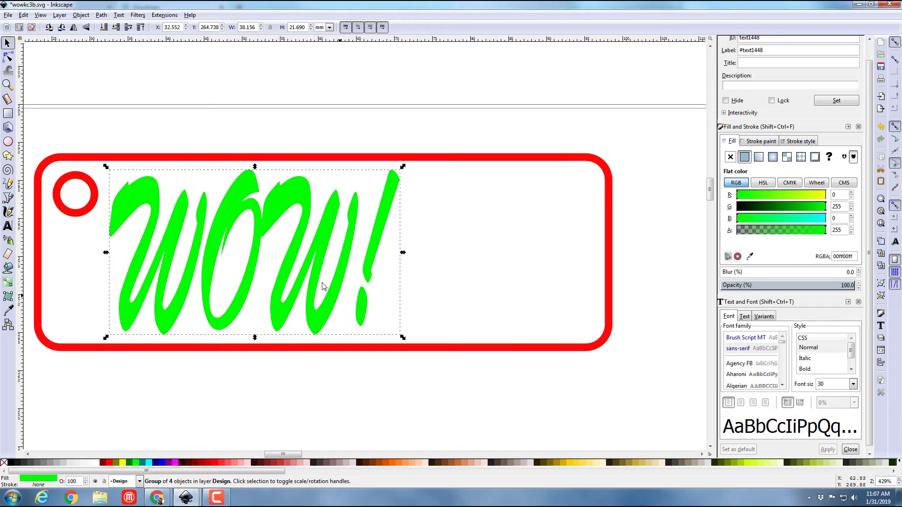
left_click(81, 14)
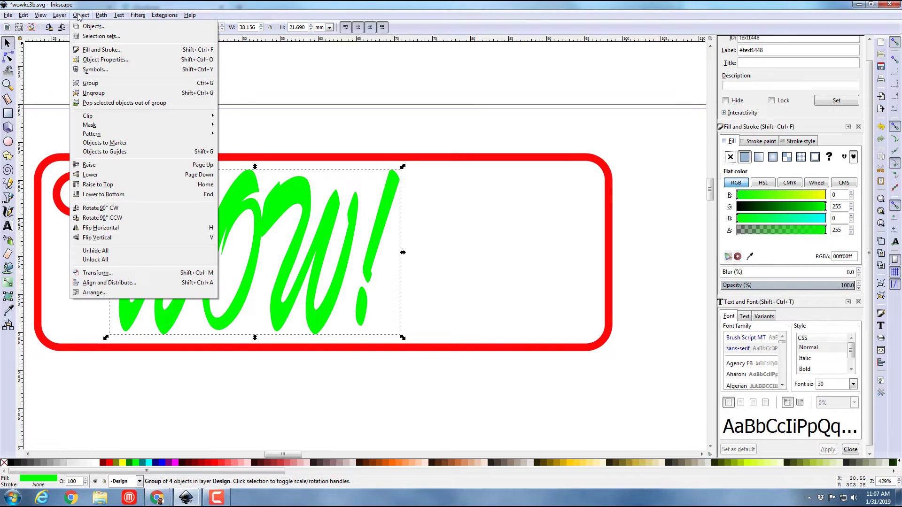
left_click(93, 93)
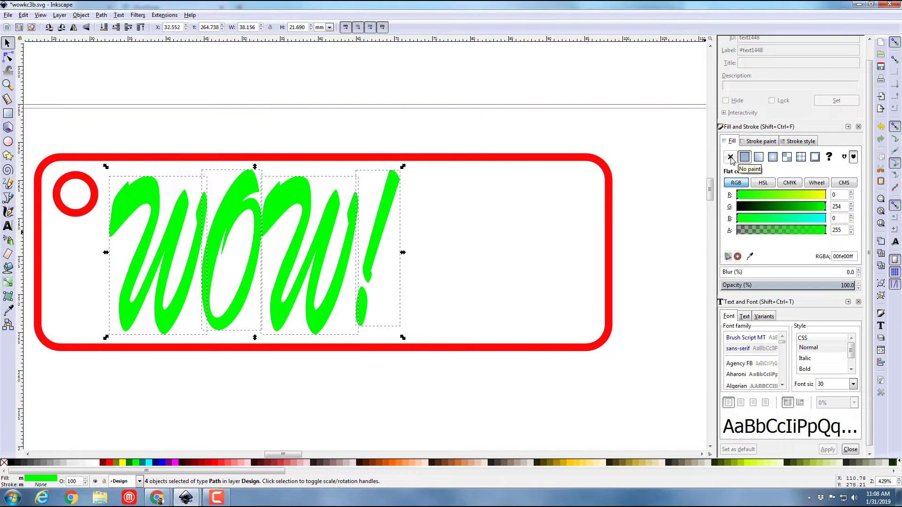
Remove the fill from the duplicate "WOW!" letters and give them a flat red stroke
left_click(730, 158)
left_click(759, 141)
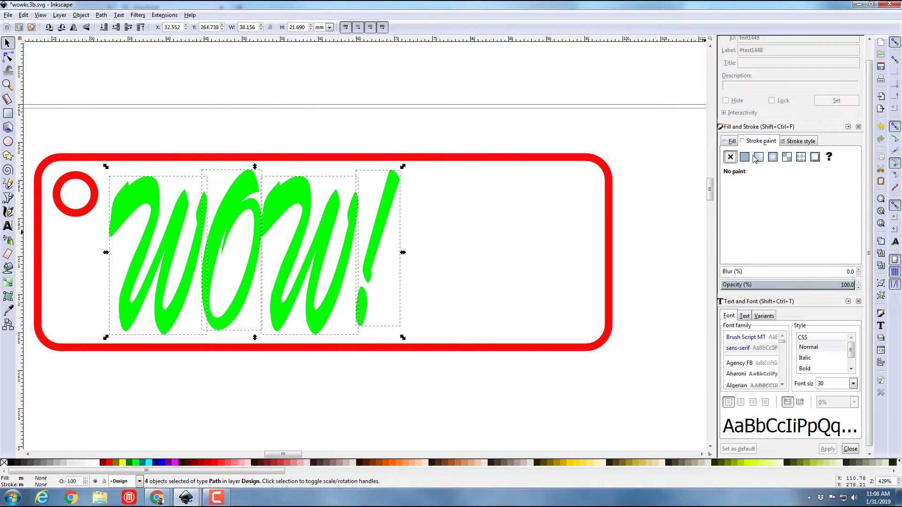
left_click(744, 157)
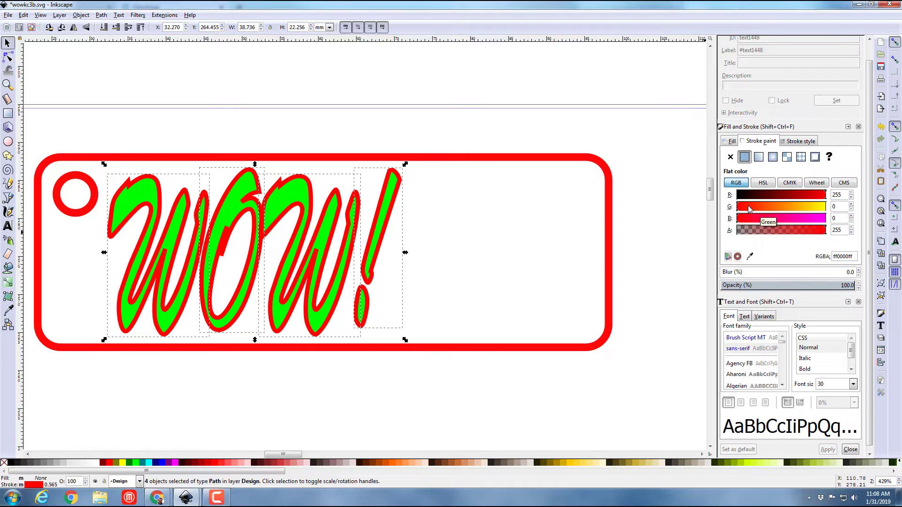
Try stroke widths of 1 mm and 0.75 mm on the outlines of the duplicate "WOW!" letters
left_click(790, 145)
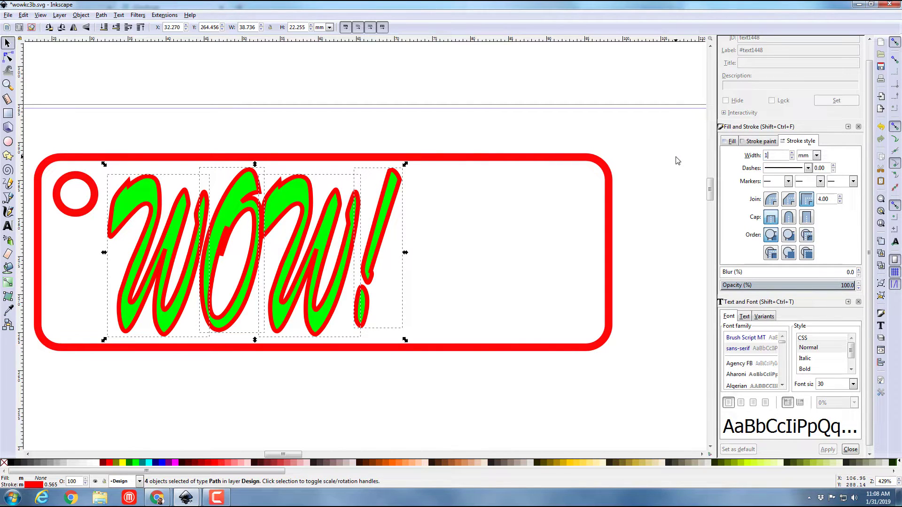
key("Return")
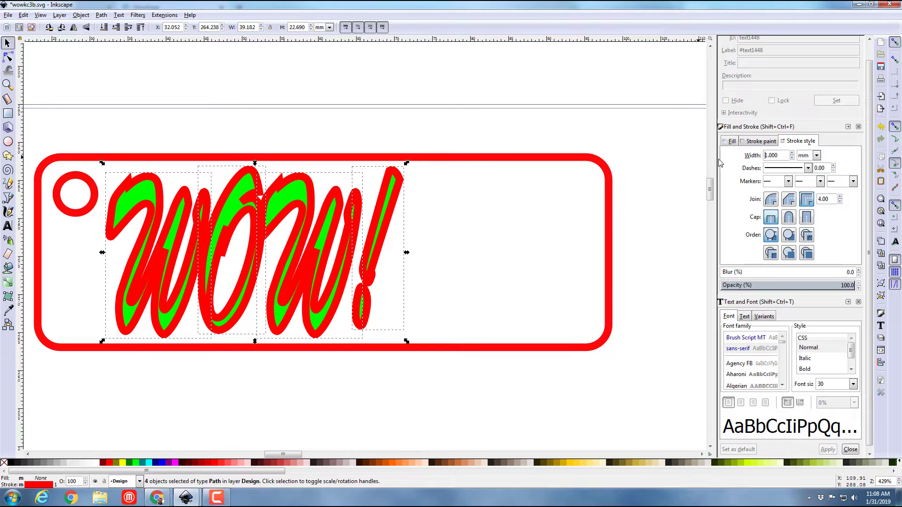
left_click_drag(738, 157, 719, 160)
type(".75")
key("Return")
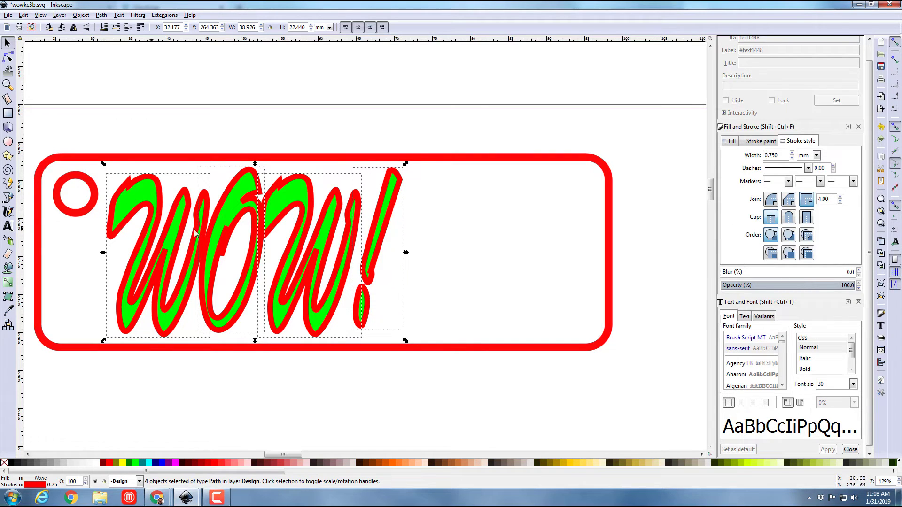
Change the duplicate letters' stroke to blue (RGBA 0000ffff) with a width of 0.5 mm
left_click(761, 142)
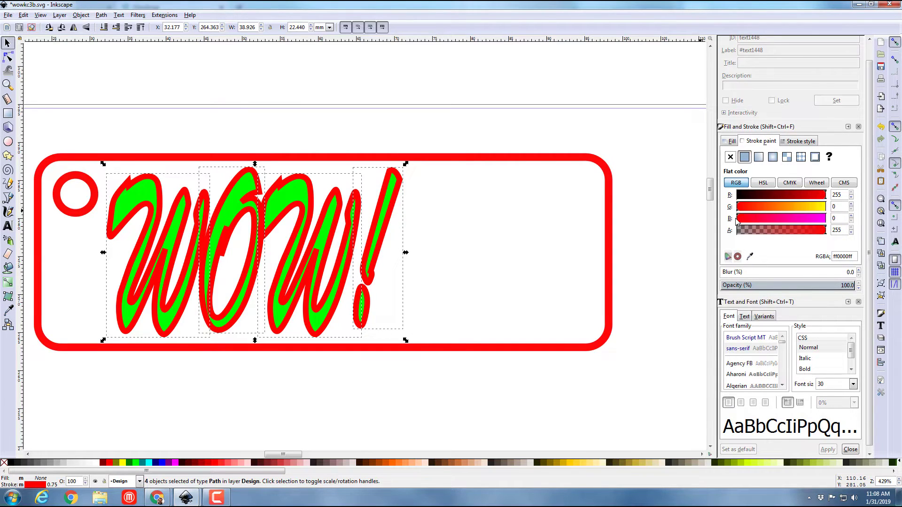
left_click_drag(739, 221, 828, 220)
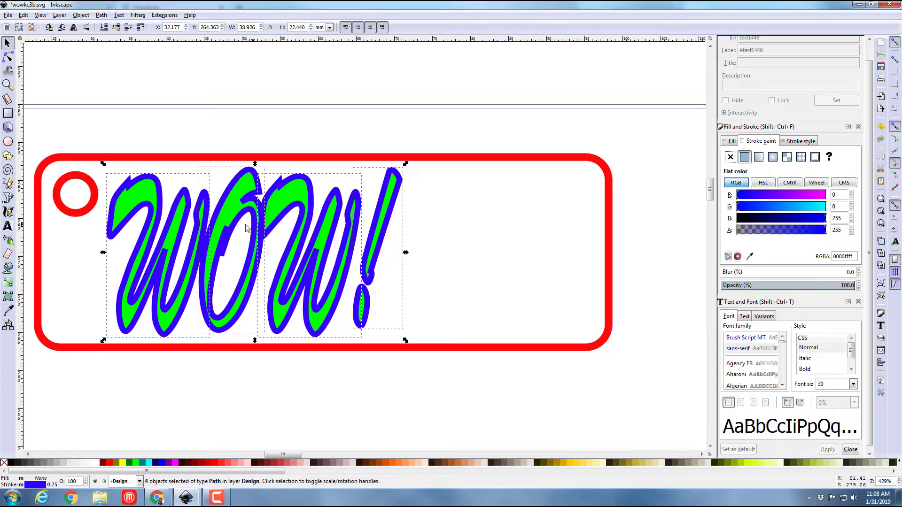
left_click(802, 142)
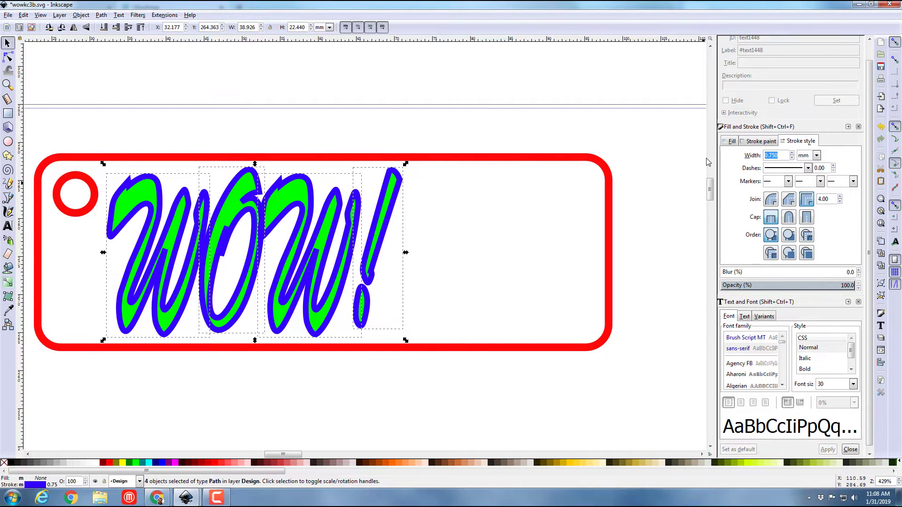
key("Return")
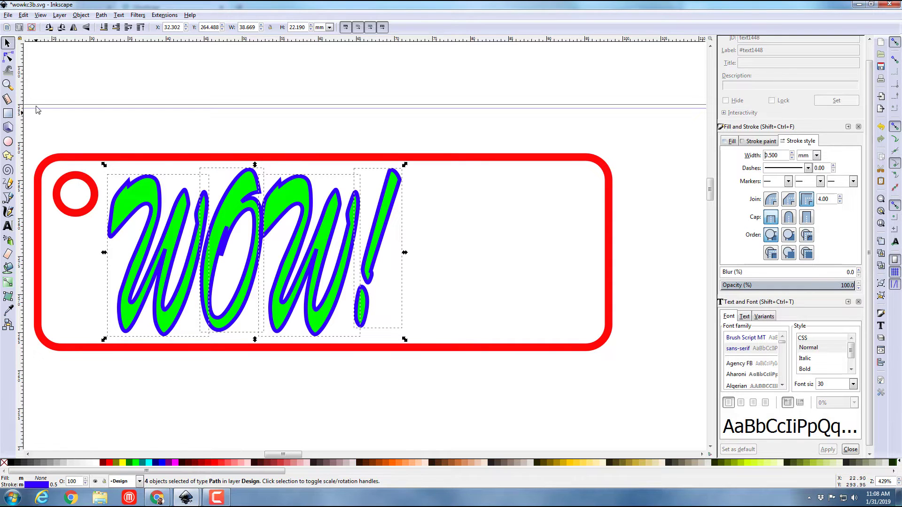
Select all objects in the layer and save the drawing as wowkc4.svg in the keychains folder
left_click(31, 128)
left_click_drag(31, 128, 653, 426)
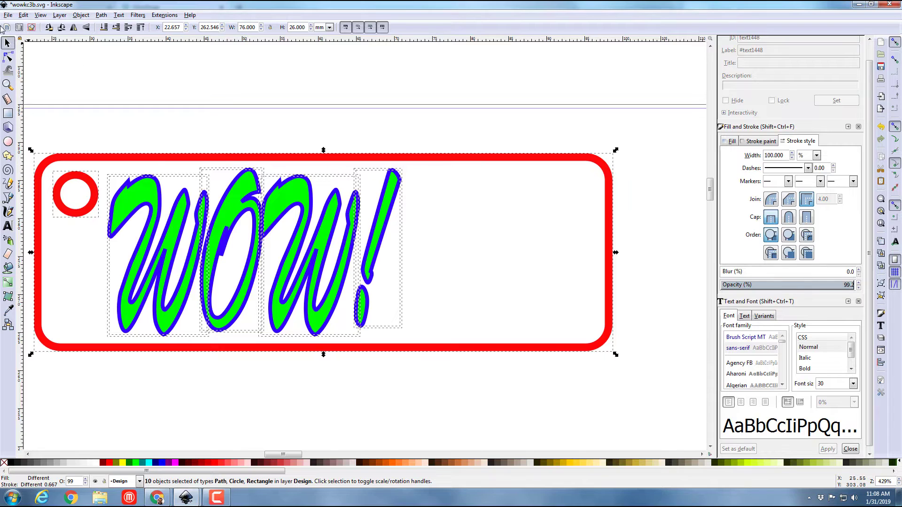
left_click(24, 15)
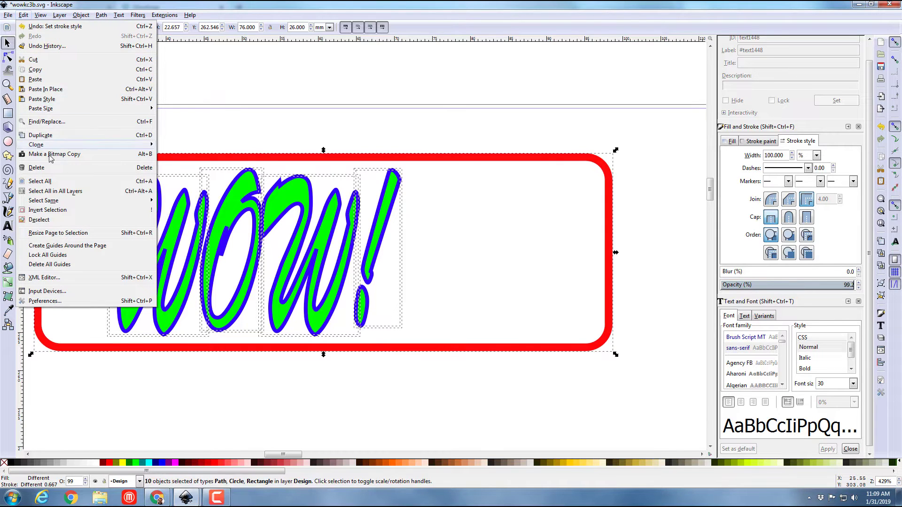
left_click(42, 182)
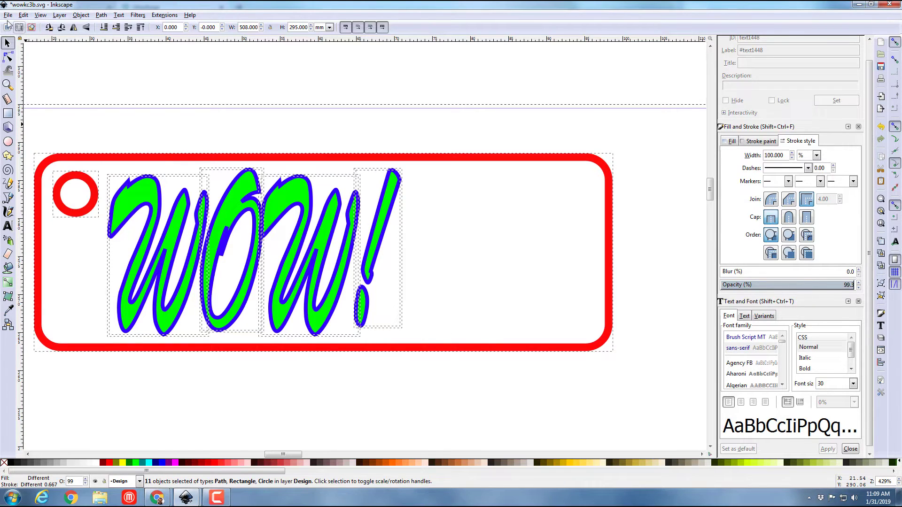
left_click(8, 15)
left_click(27, 87)
left_click(114, 337)
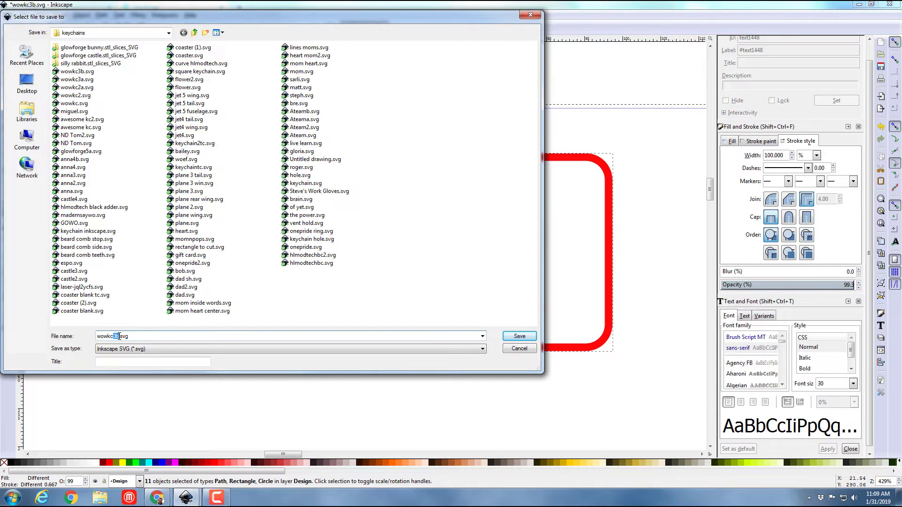
left_click(516, 338)
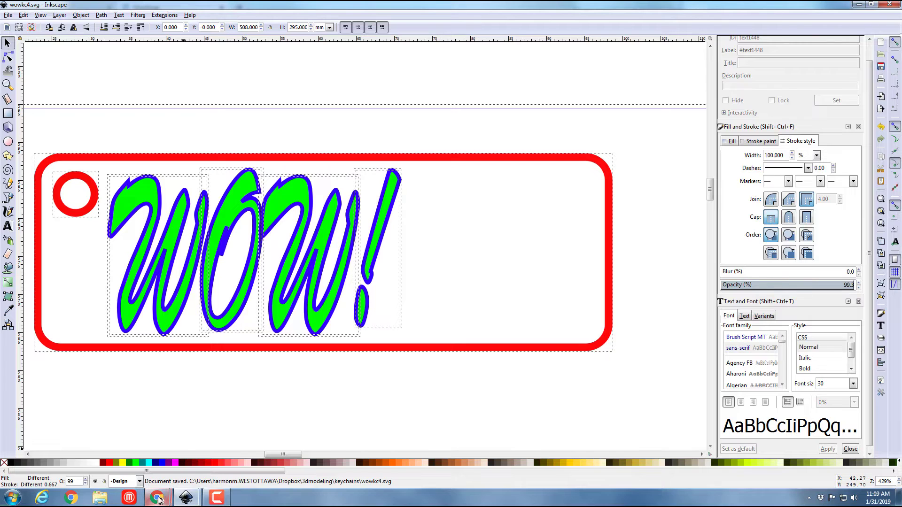
Switch to the Glowforge app in Chrome and upload wowkc4.svg from the Dropbox 3dmodeling/keychains folder as a new design
mouse_move(156, 498)
left_click(76, 460)
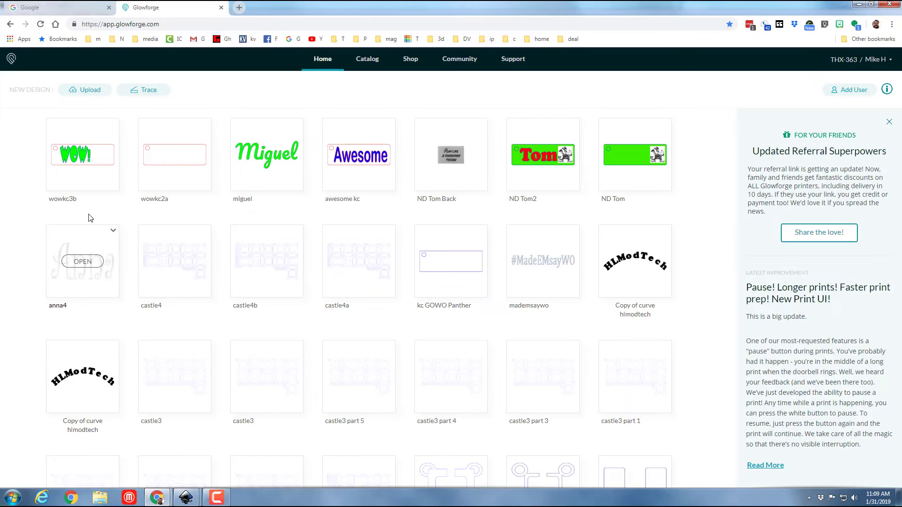
left_click(83, 92)
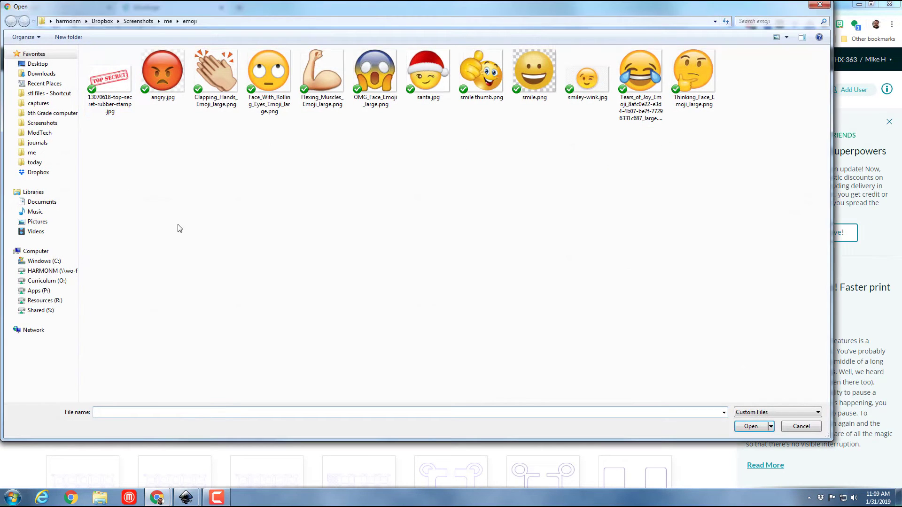
left_click(141, 23)
left_click(38, 172)
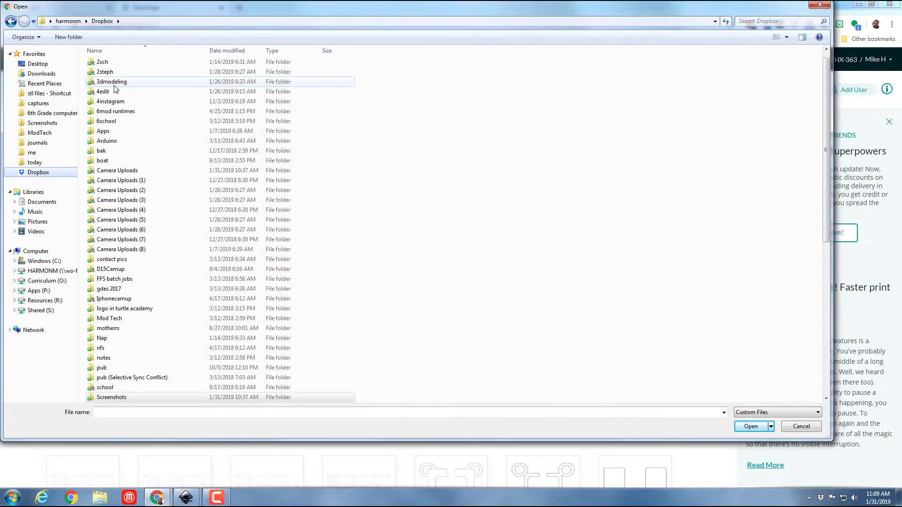
double_click(113, 80)
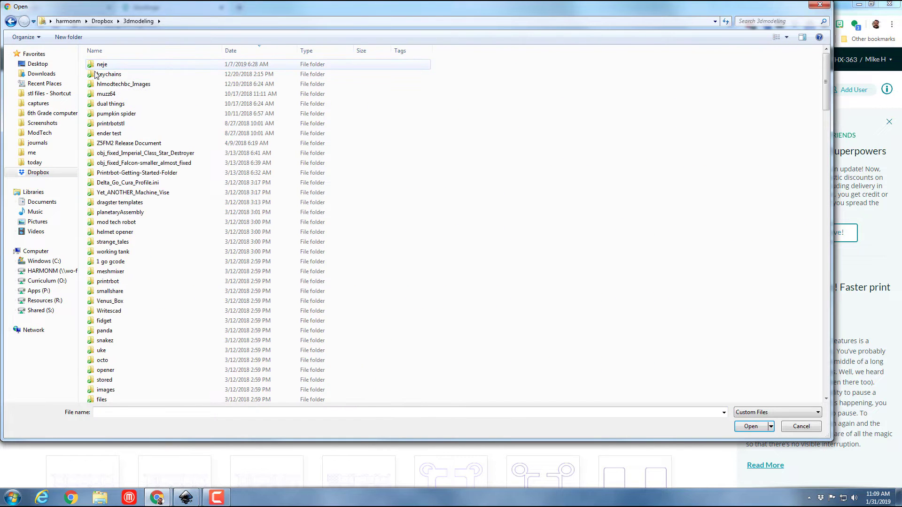
double_click(118, 74)
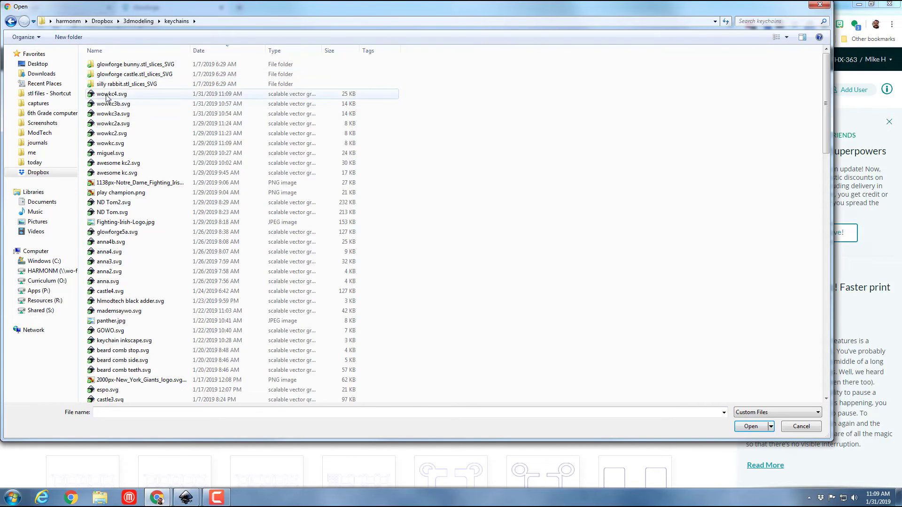
double_click(100, 95)
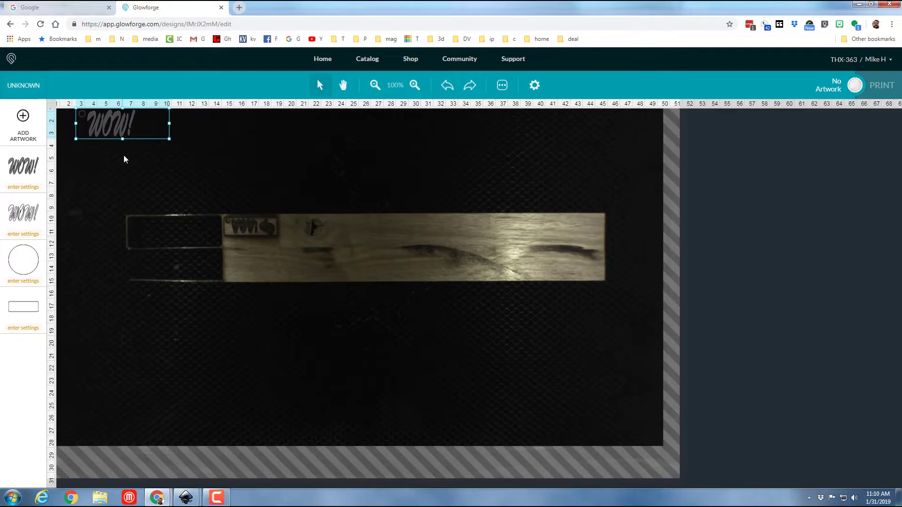
Move the whole keychain artwork onto the wood board, just below the small tag already engraved near its left end
left_click_drag(104, 122, 256, 261)
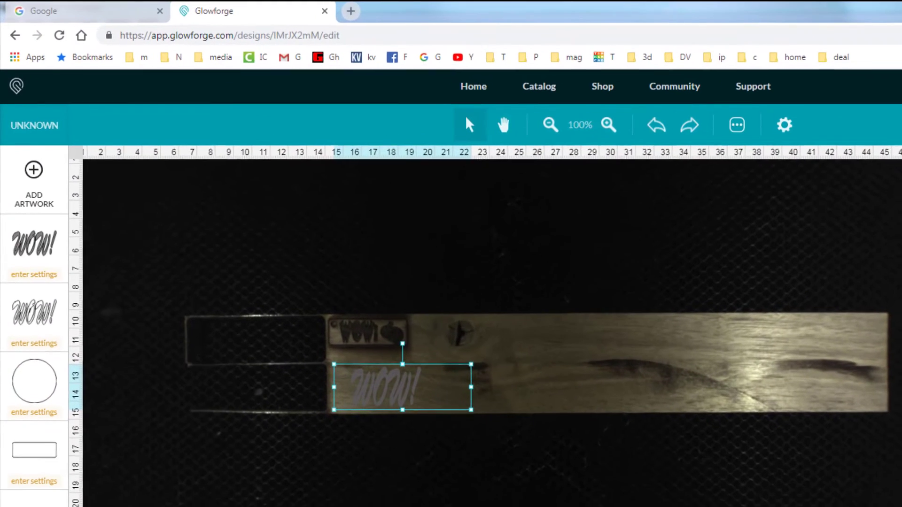
left_click(141, 484)
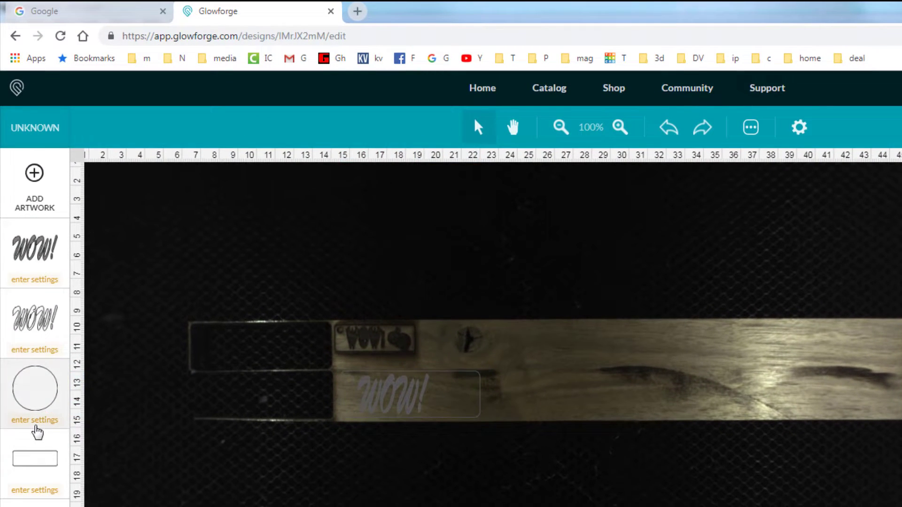
Assign the custom cut setting 03.155.75 to the keyring circle and set its focus height to 3 mm
left_click(34, 426)
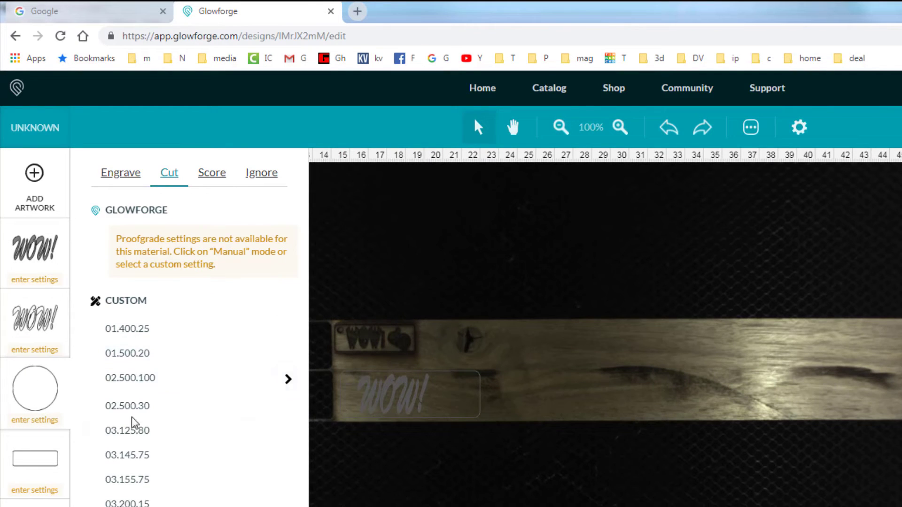
left_click(131, 481)
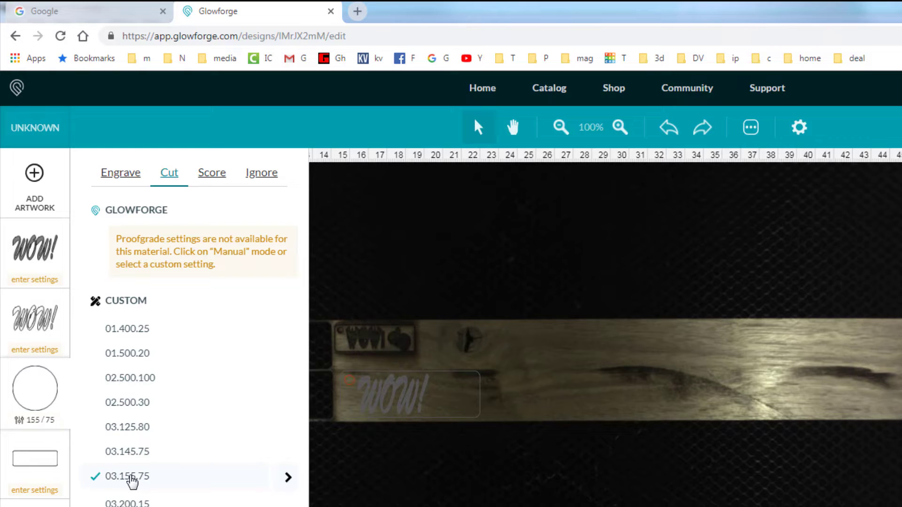
left_click(289, 479)
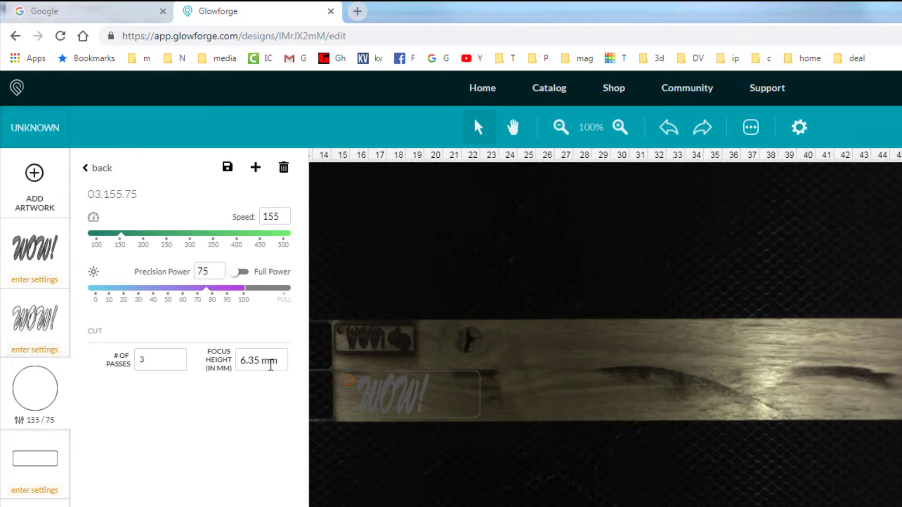
double_click(261, 360)
type("3")
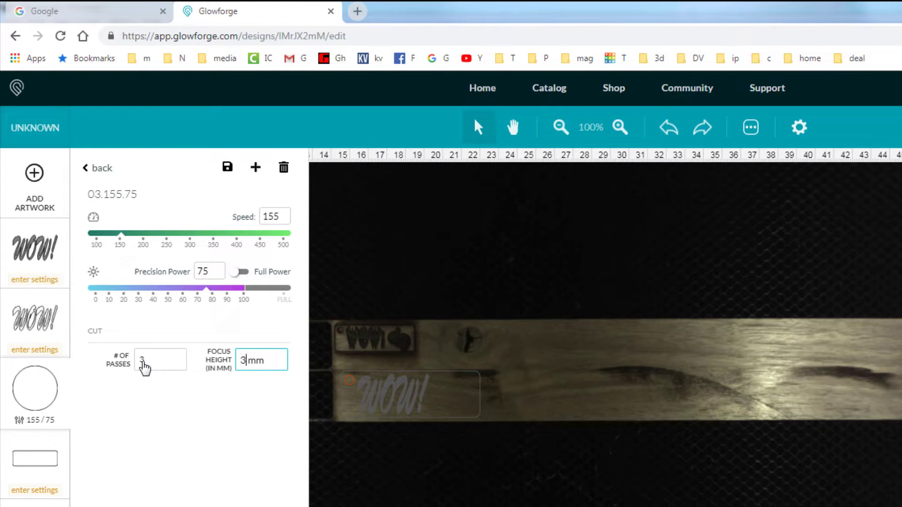
key("Return")
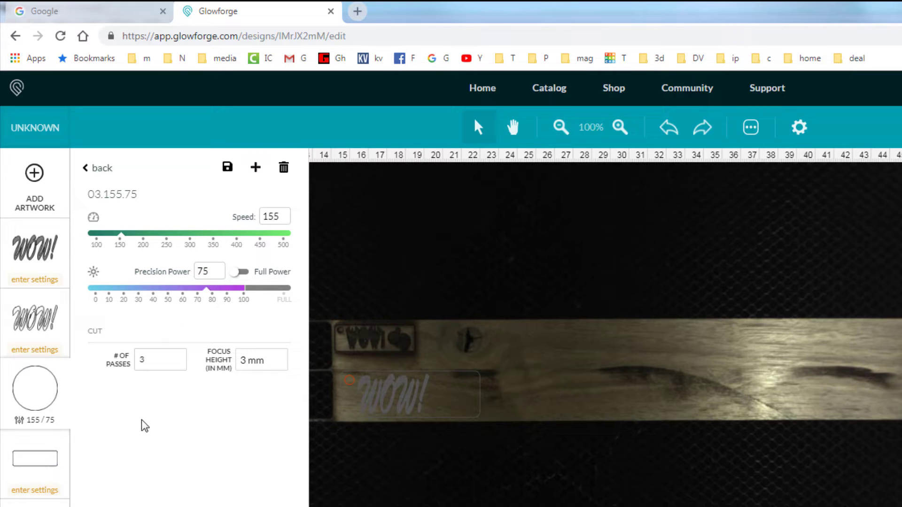
Assign the custom cut setting 03.145.75 to the tag's outer rectangle with a focus height of 3 mm, and close its settings
left_click(43, 464)
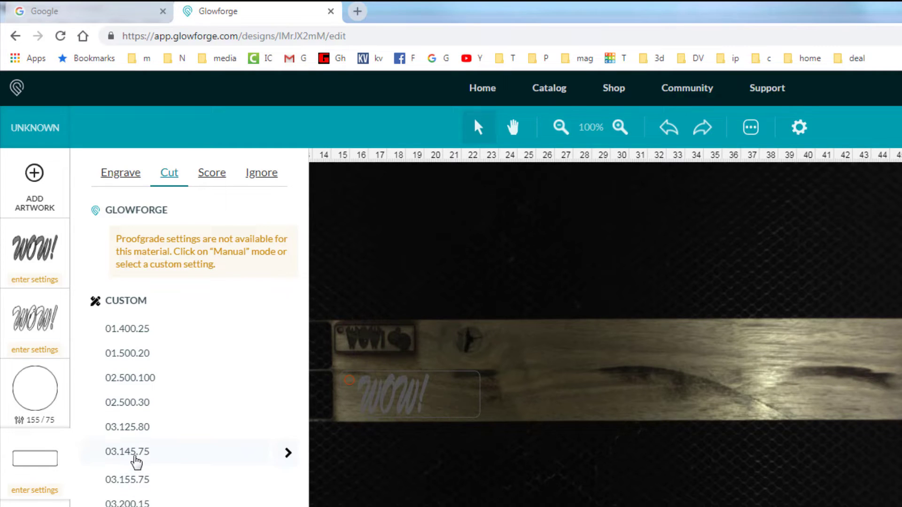
left_click(130, 458)
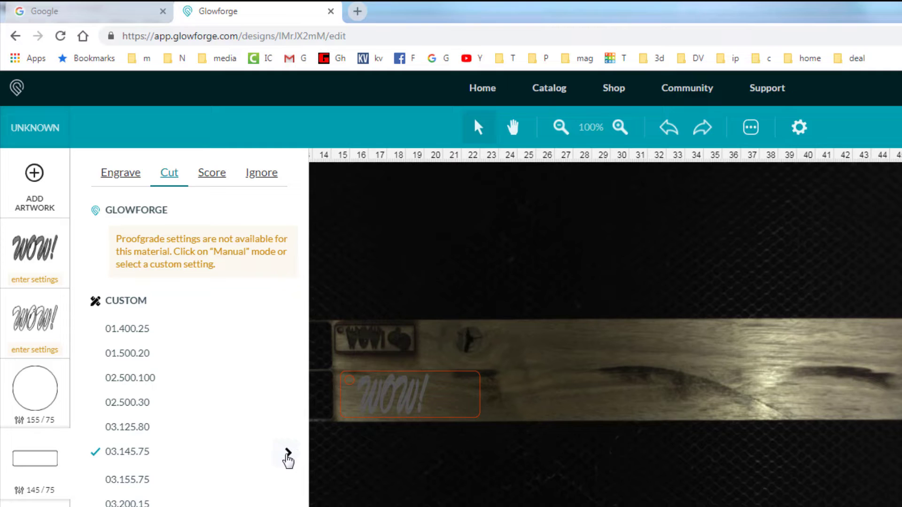
left_click(288, 455)
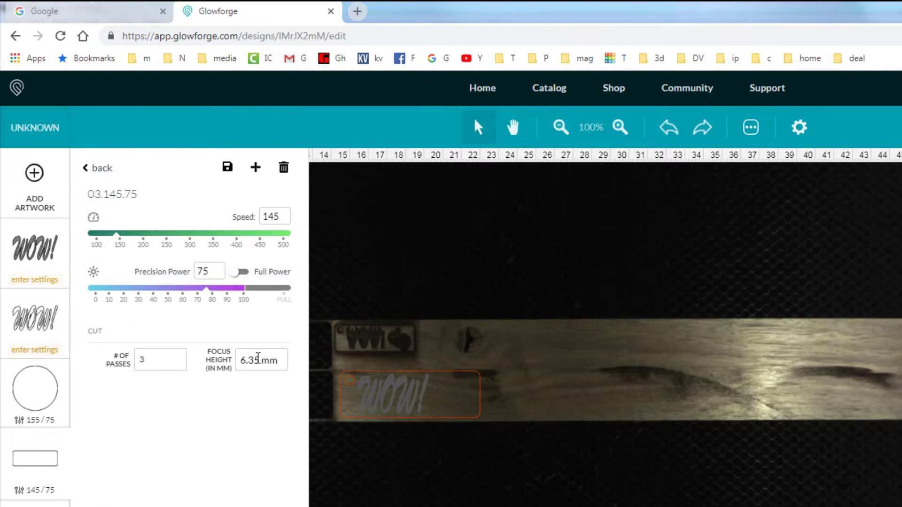
left_click_drag(257, 360, 169, 370)
key("Delete")
key("Delete")
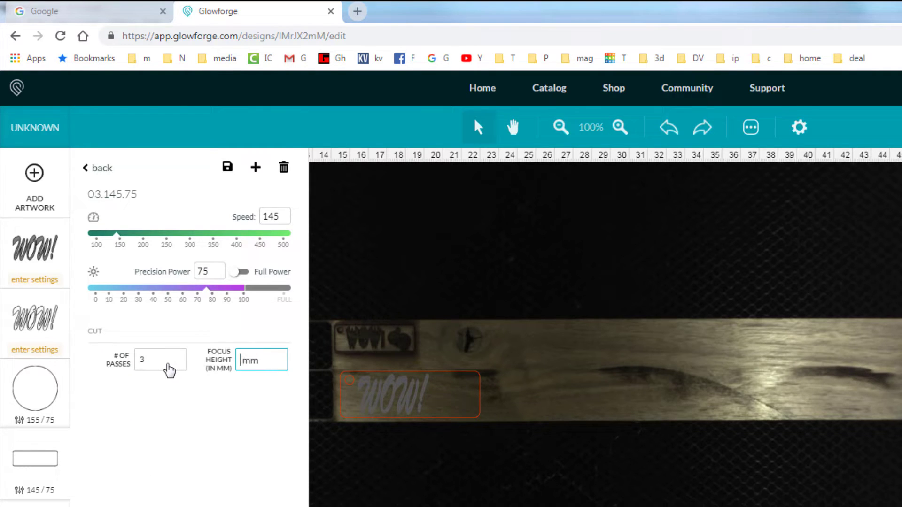
type("3")
key("Return")
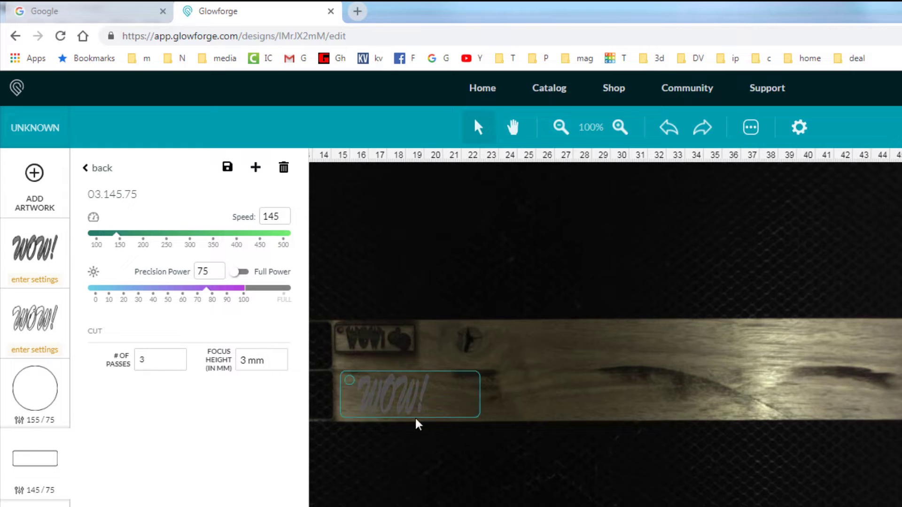
left_click(473, 477)
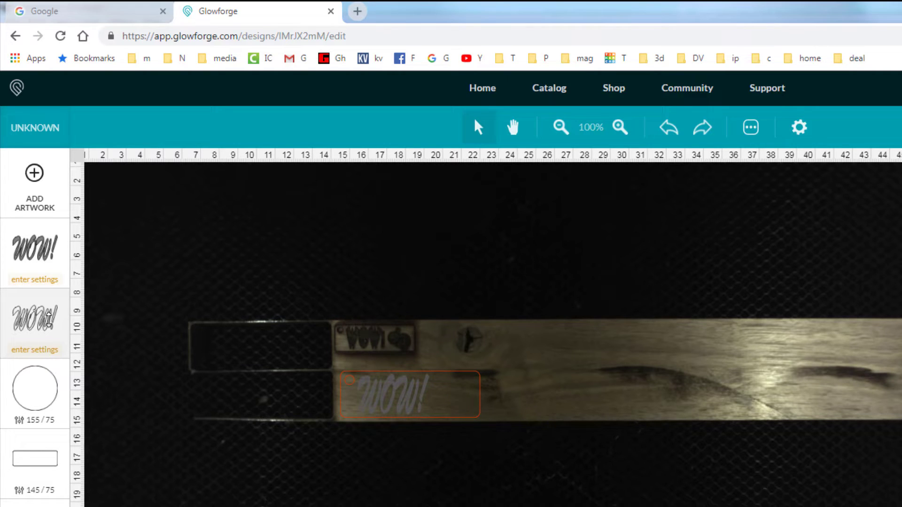
Assign the custom cut setting 01.400.25 to the outlined "WOW!" letters and set the focus height to 3 mm
left_click(48, 321)
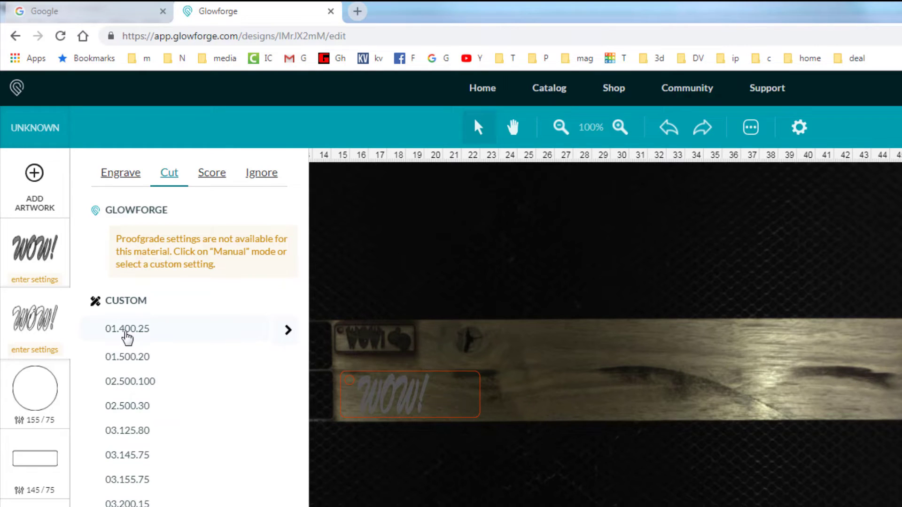
left_click(127, 331)
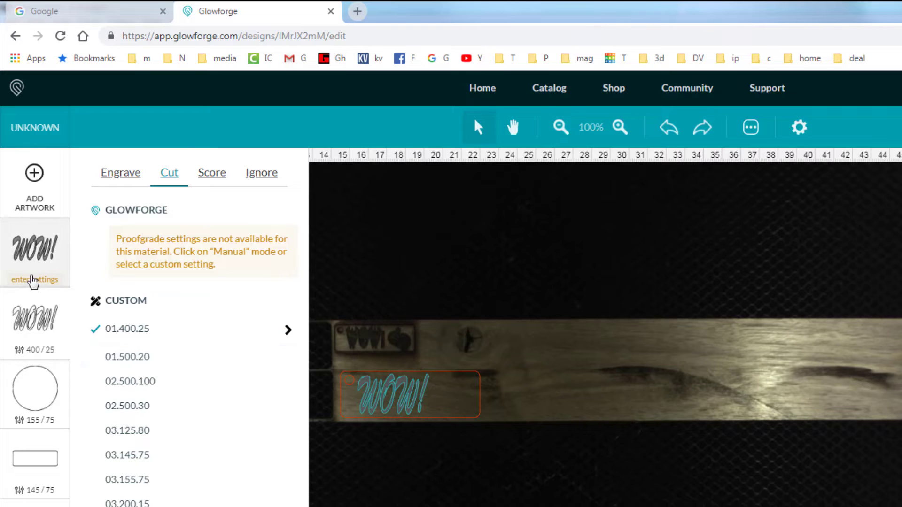
left_click(287, 331)
left_click(262, 360)
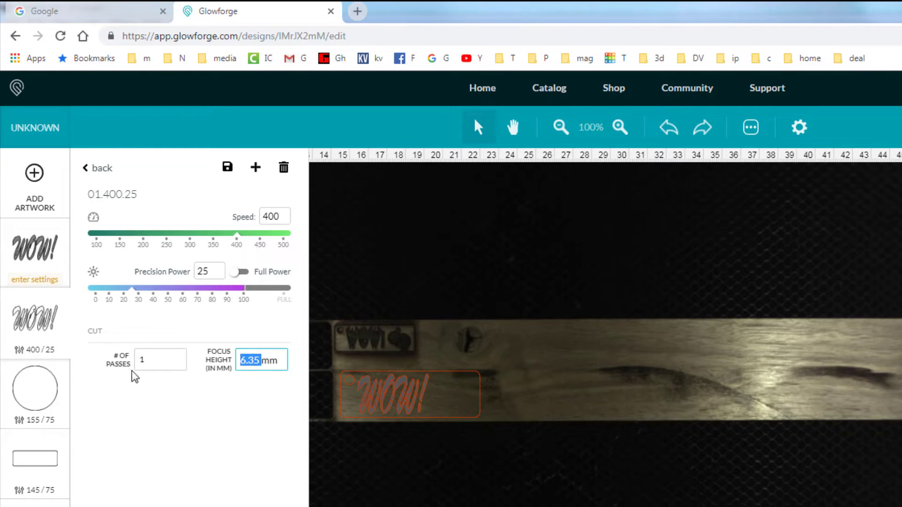
type("3")
key("Return")
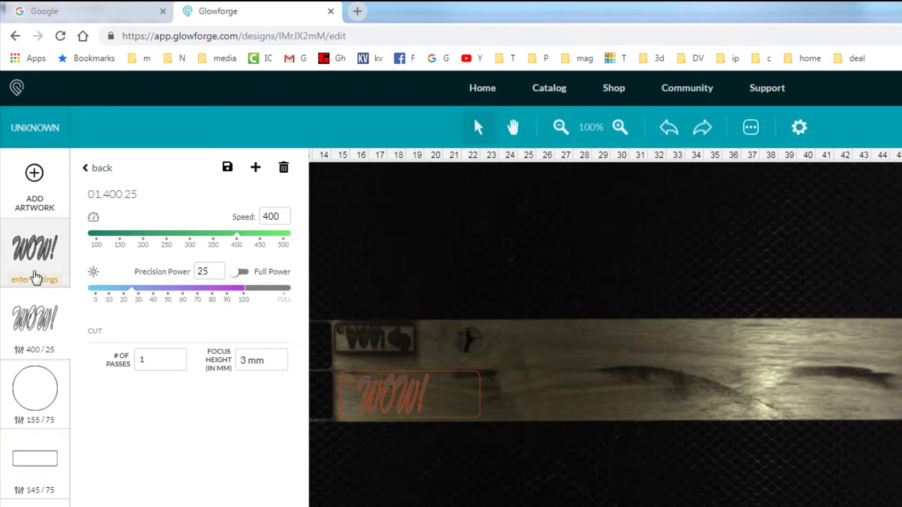
Assign the custom engrave setting 01.500.20 to the filled "WOW!" letters with a focus height of 3 mm, and close the settings
left_click(37, 256)
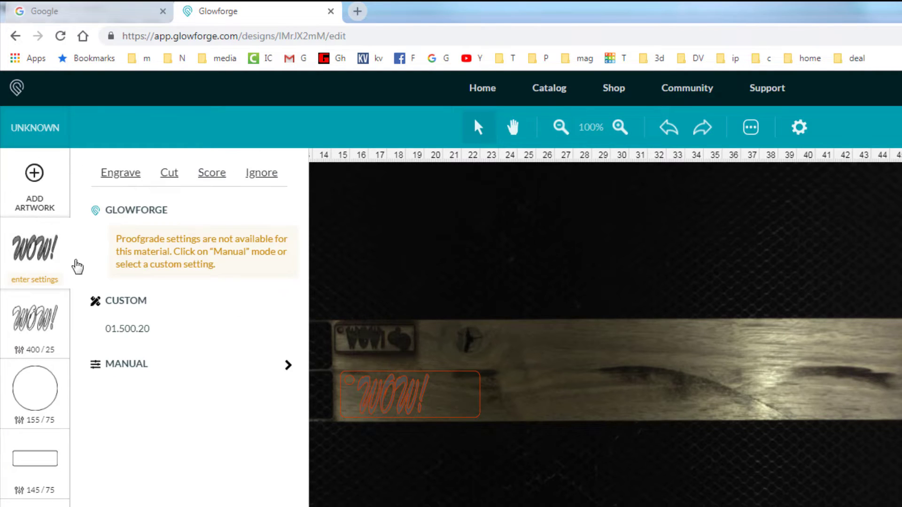
left_click(129, 332)
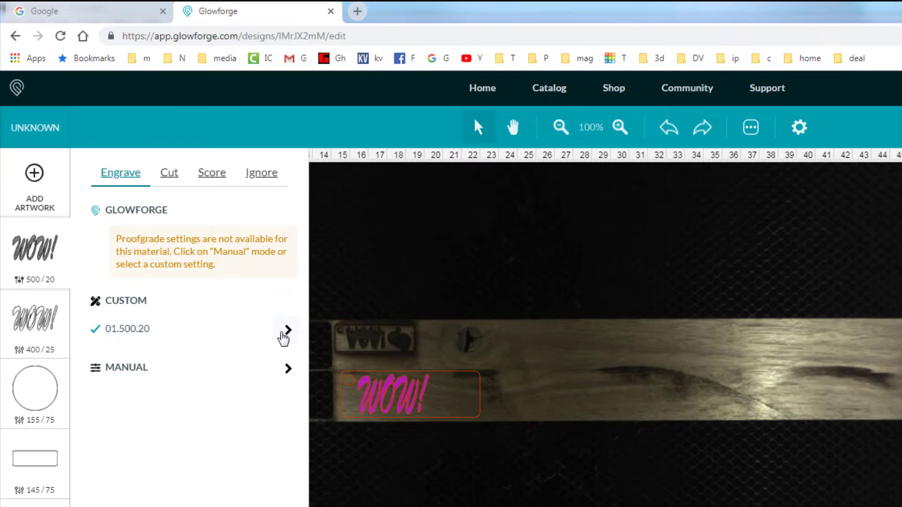
left_click(286, 334)
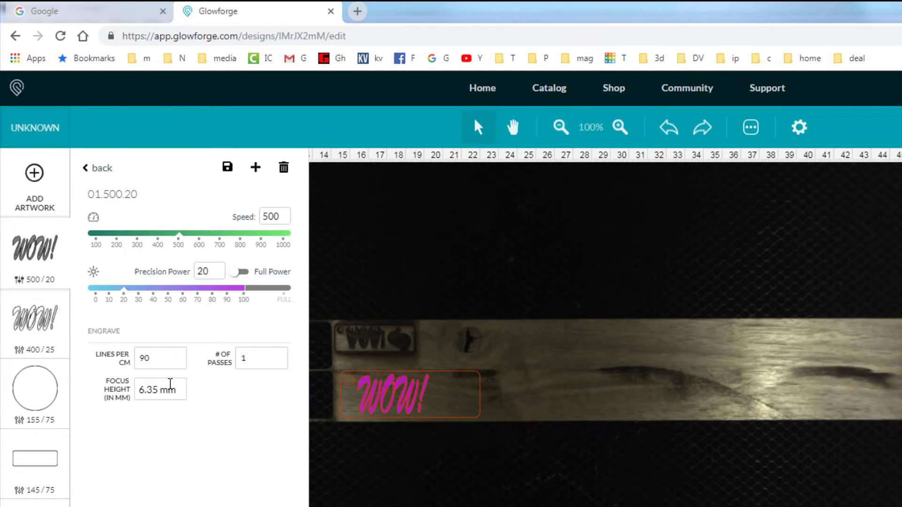
left_click(157, 390)
double_click(157, 390)
type("3")
key("Return")
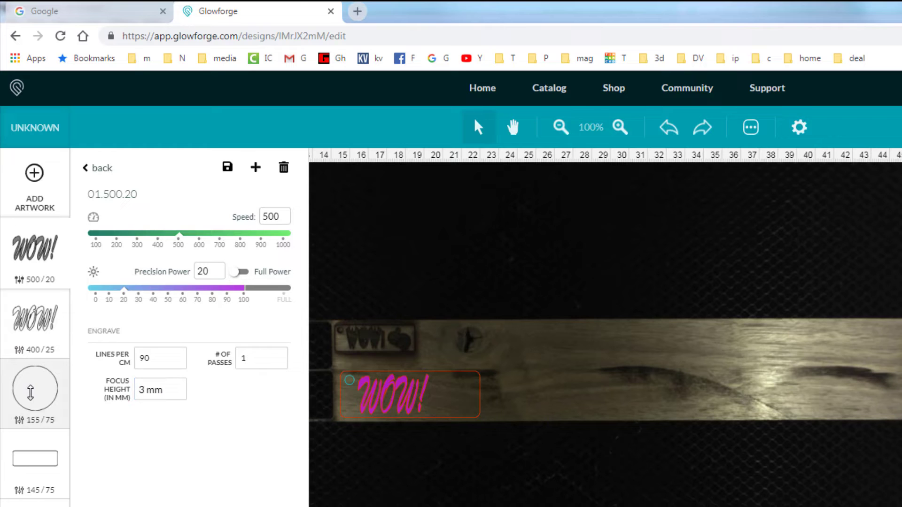
left_click(455, 405)
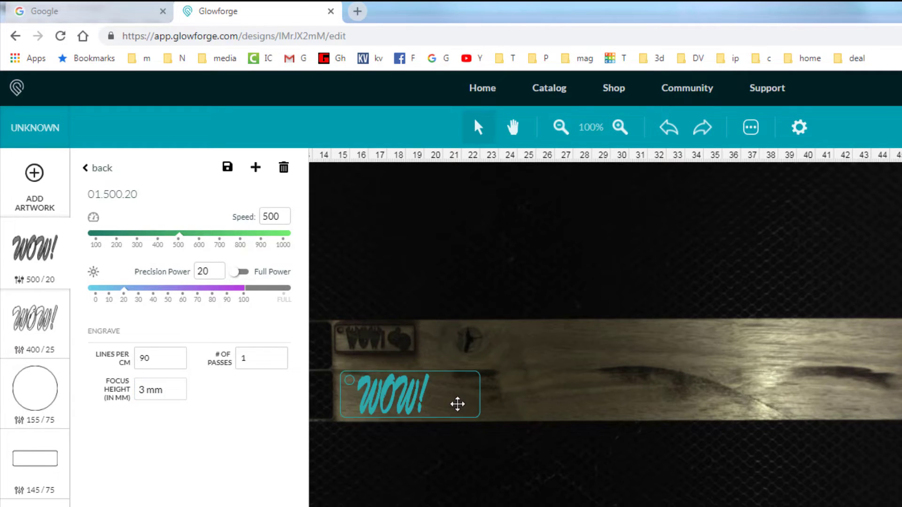
left_click(310, 477)
left_click(388, 392)
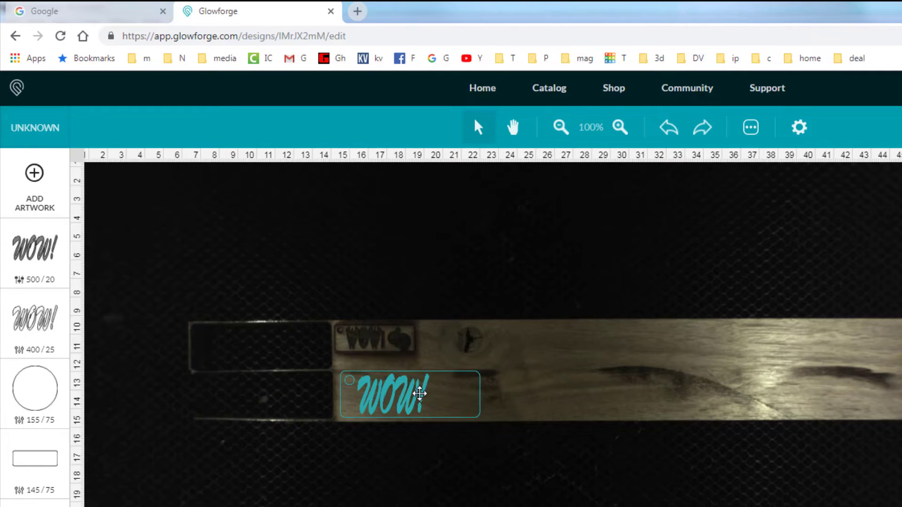
left_click(499, 342)
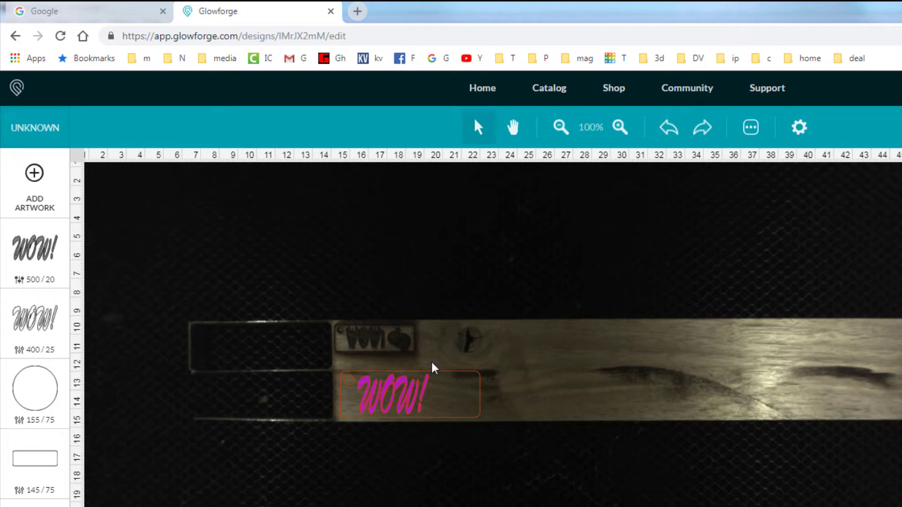